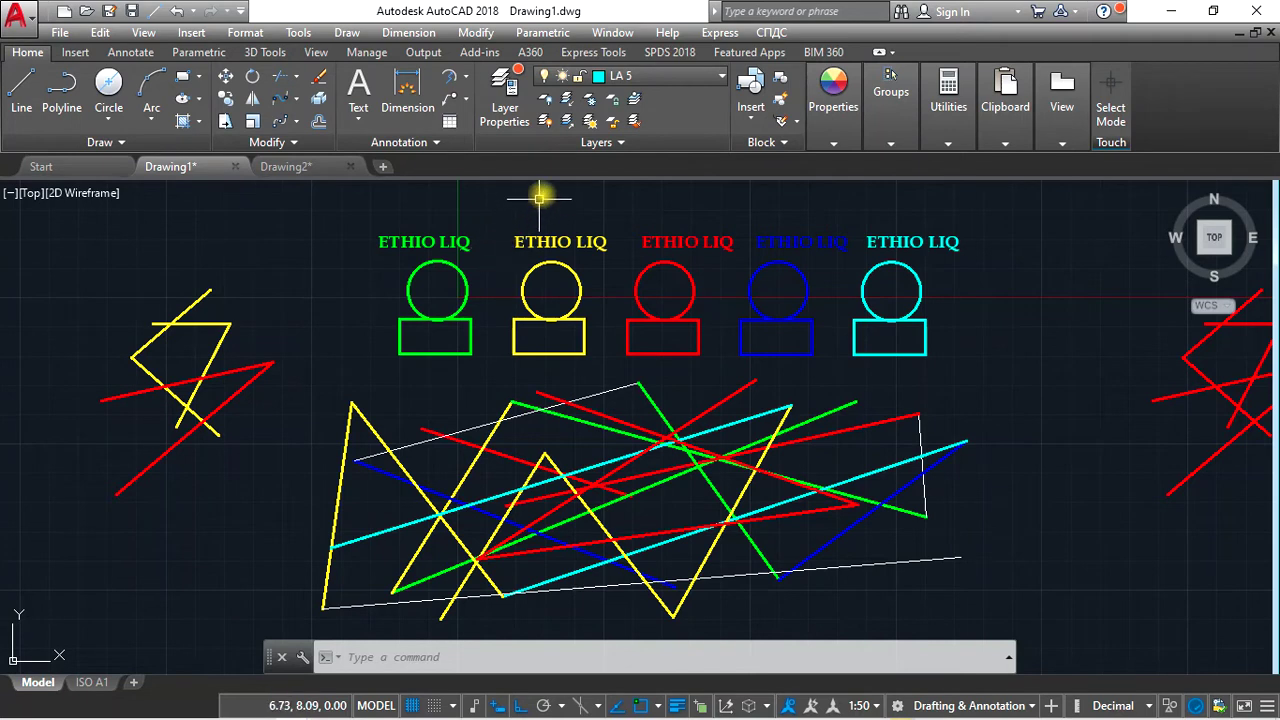
# Isolate layer LA 2 by picking the yellow circle, then unisolate to bring every layer back
pyautogui.click(567, 100)
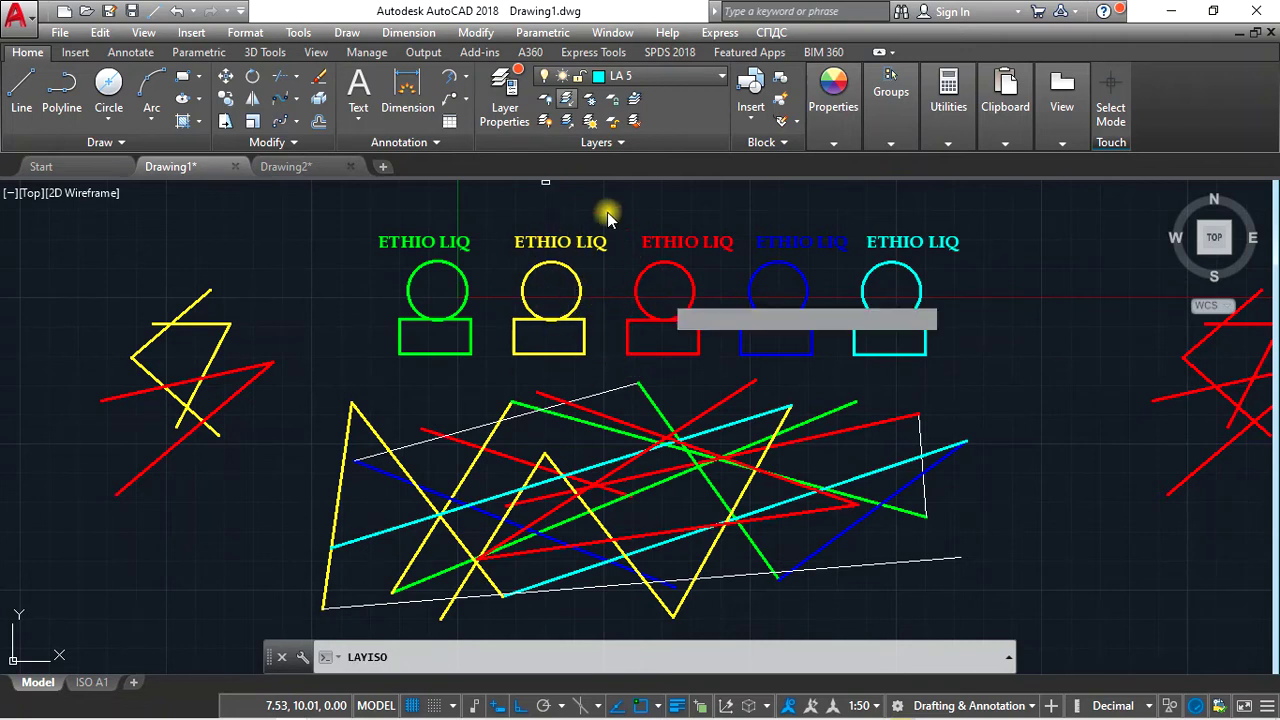
pyautogui.click(579, 290)
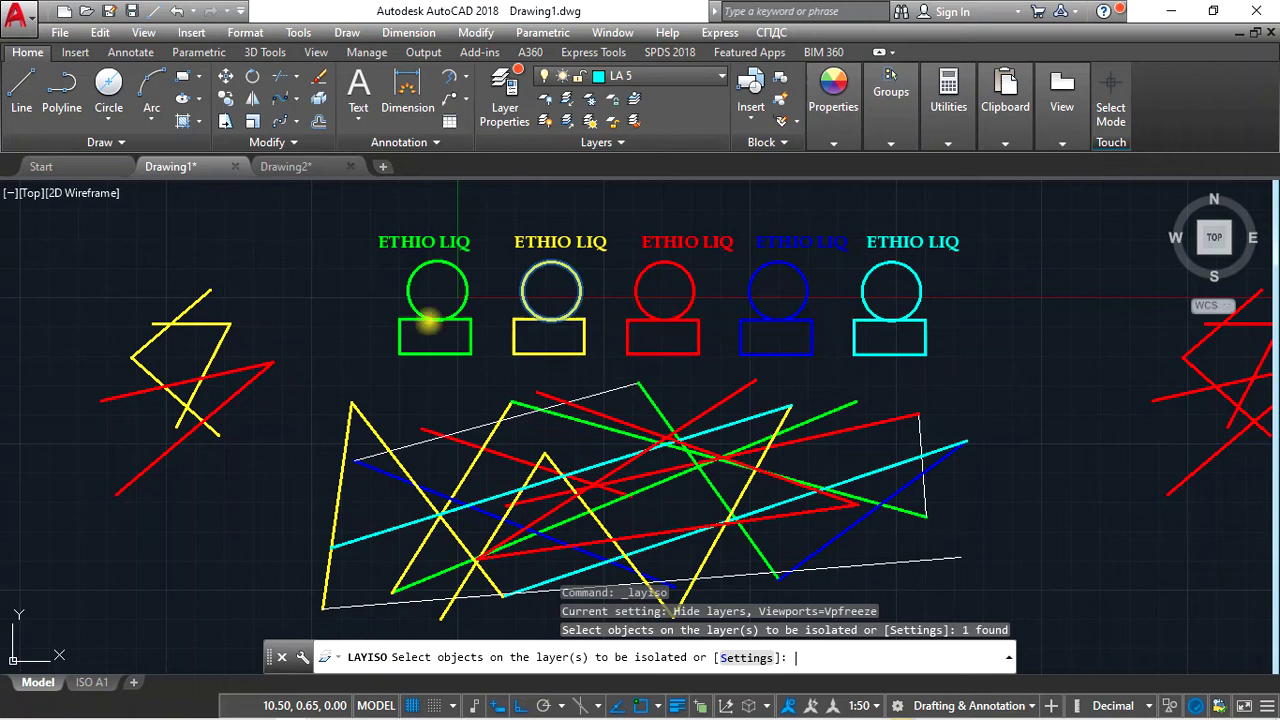
pyautogui.press('Return')
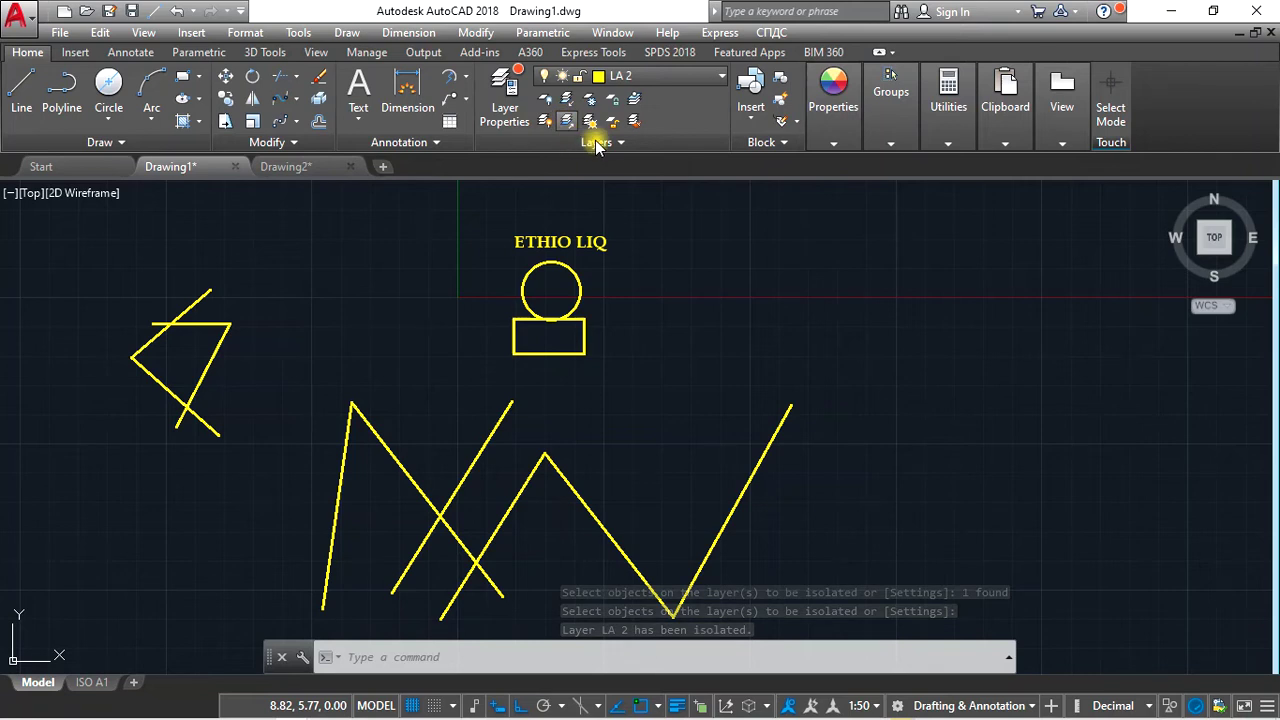
pyautogui.click(566, 121)
pyautogui.click(627, 145)
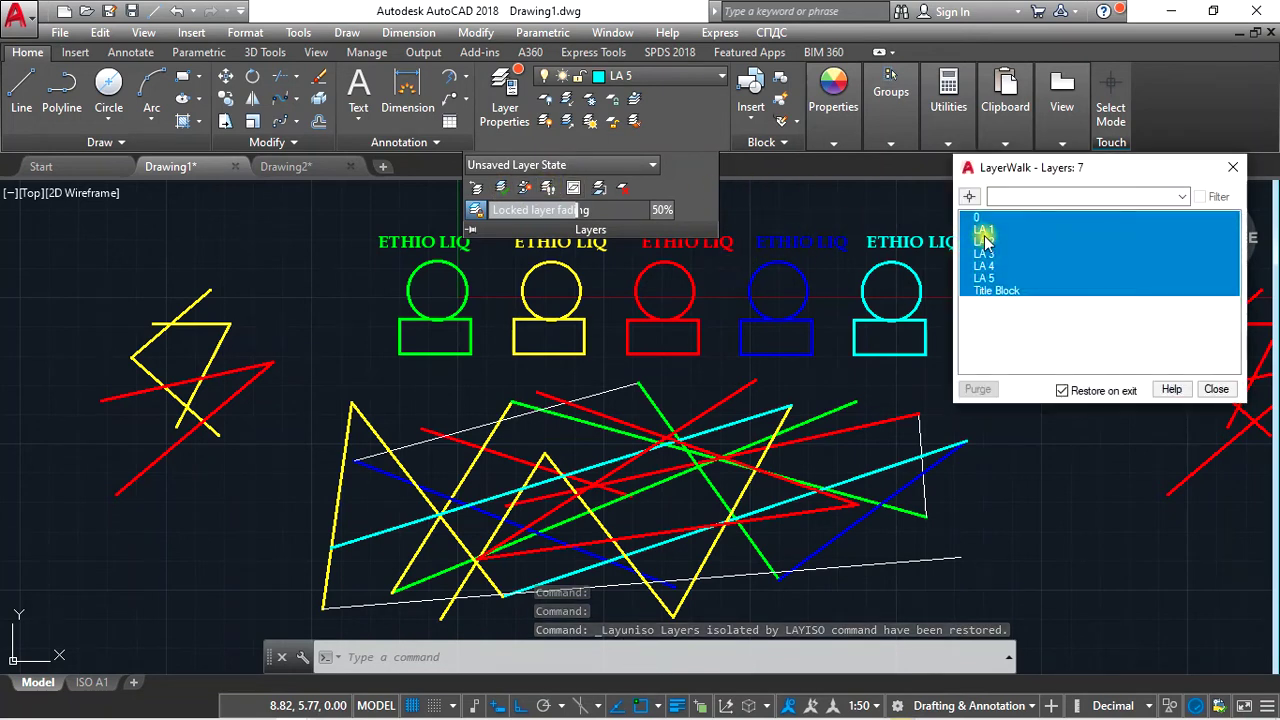
# In LayerWalk, preview LA 1 through LA 4 singly and in combinations
pyautogui.moveTo(983, 230); pyautogui.dragTo(990, 240)
pyautogui.click(984, 230)
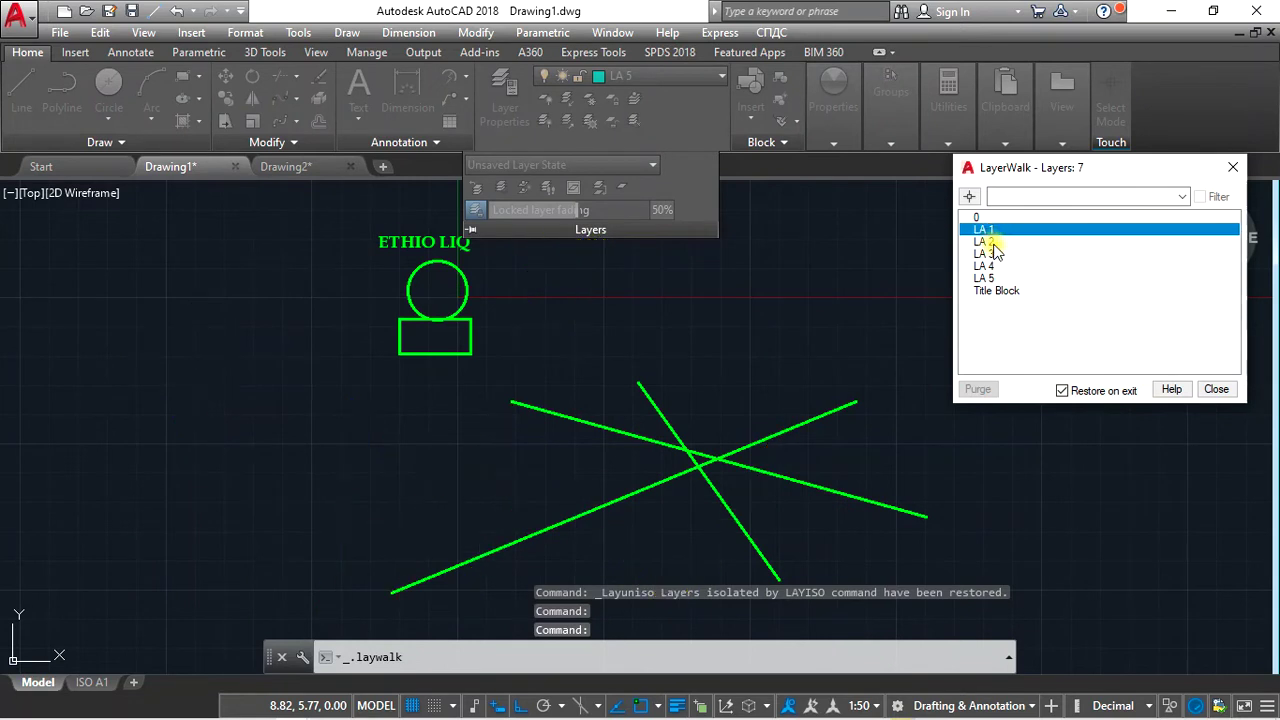
pyautogui.click(985, 241)
pyautogui.click(982, 250)
pyautogui.moveTo(980, 230); pyautogui.dragTo(990, 265)
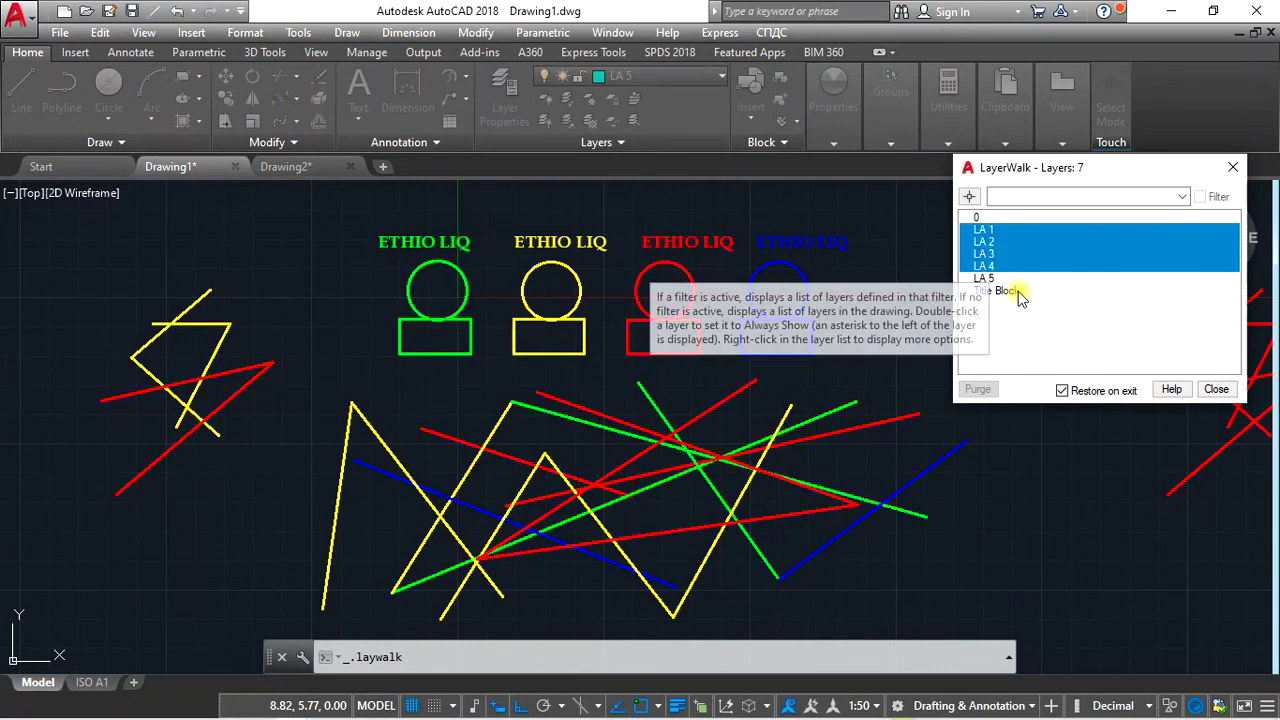
pyautogui.click(994, 244)
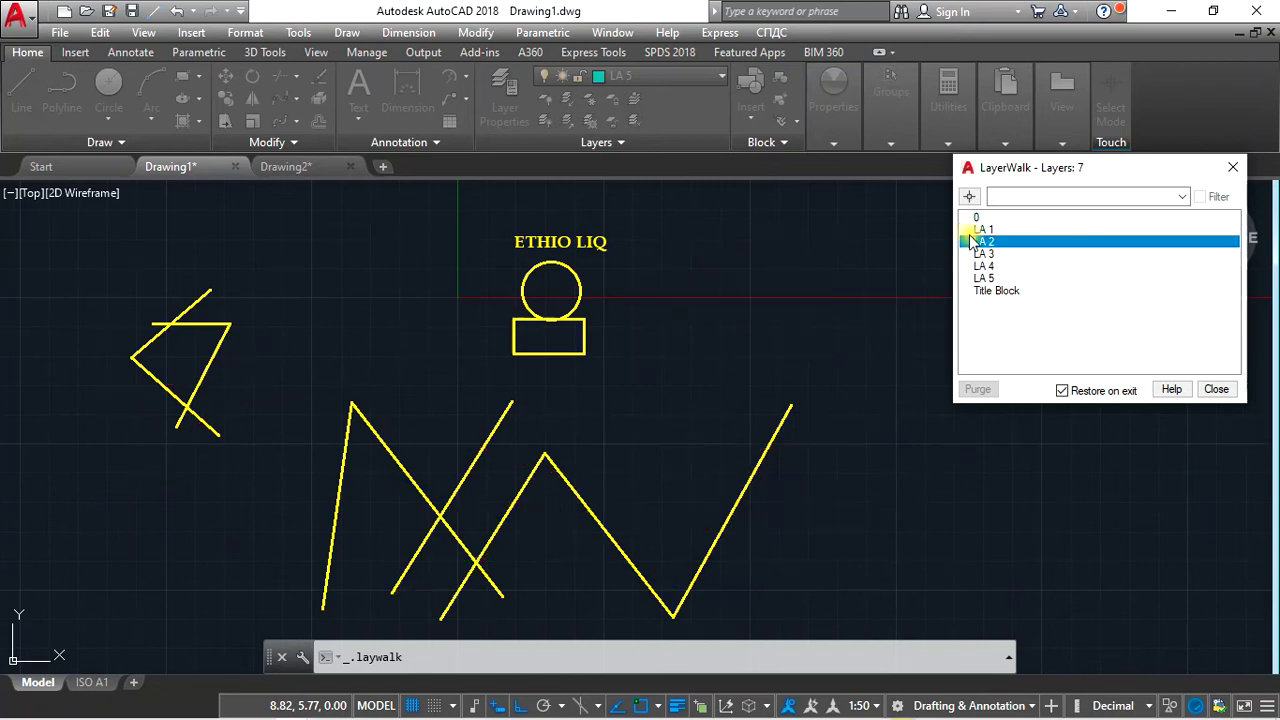
pyautogui.moveTo(966, 230); pyautogui.dragTo(972, 244)
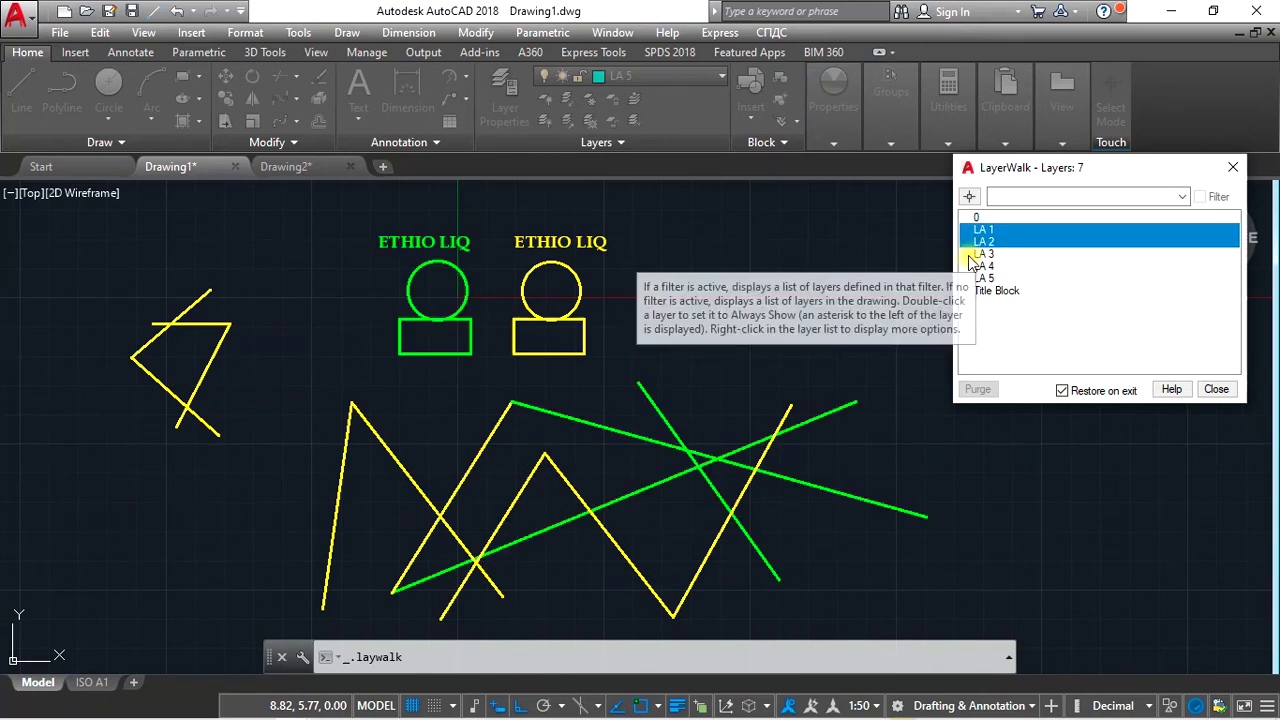
pyautogui.click(973, 256)
# Preview single layers and the LA 3–LA 5 range, then close LayerWalk to restore all layers
pyautogui.moveTo(970, 256)
pyautogui.mouseDown()
pyautogui.moveTo(976, 278)
pyautogui.moveTo(983, 255)
pyautogui.mouseUp()
pyautogui.click(976, 279)
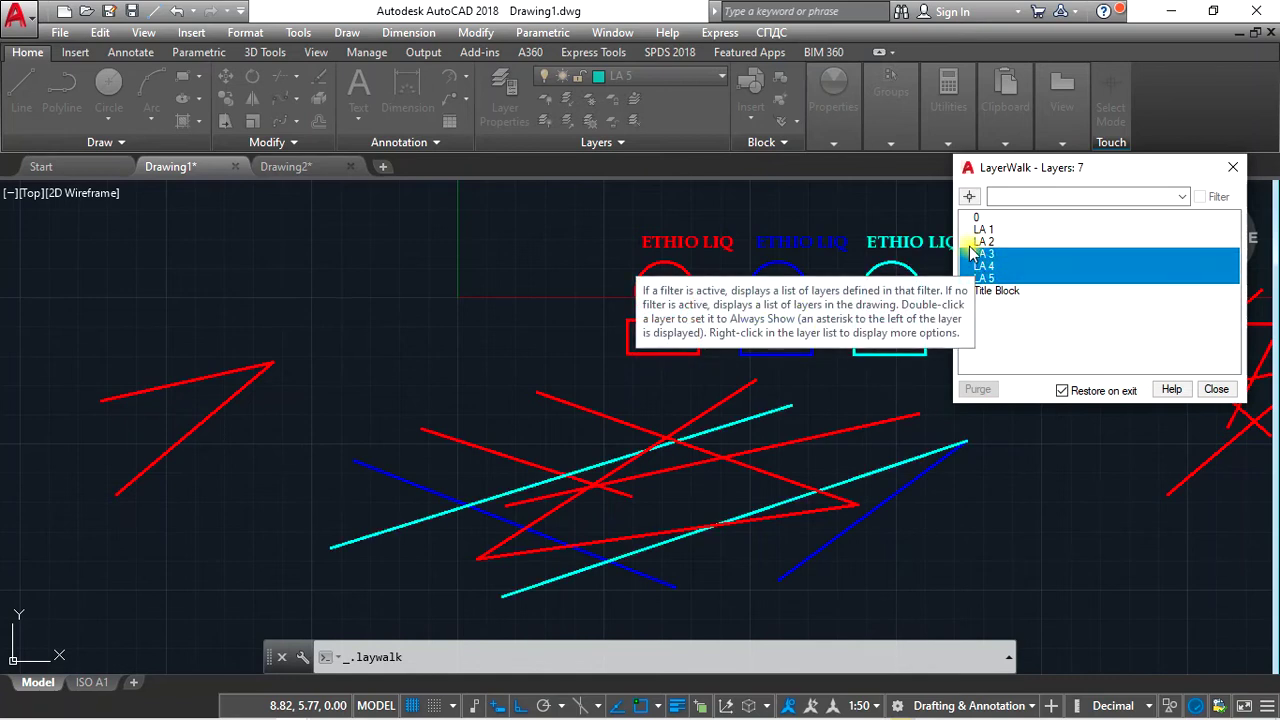
pyautogui.click(972, 242)
pyautogui.click(980, 229)
pyautogui.click(982, 253)
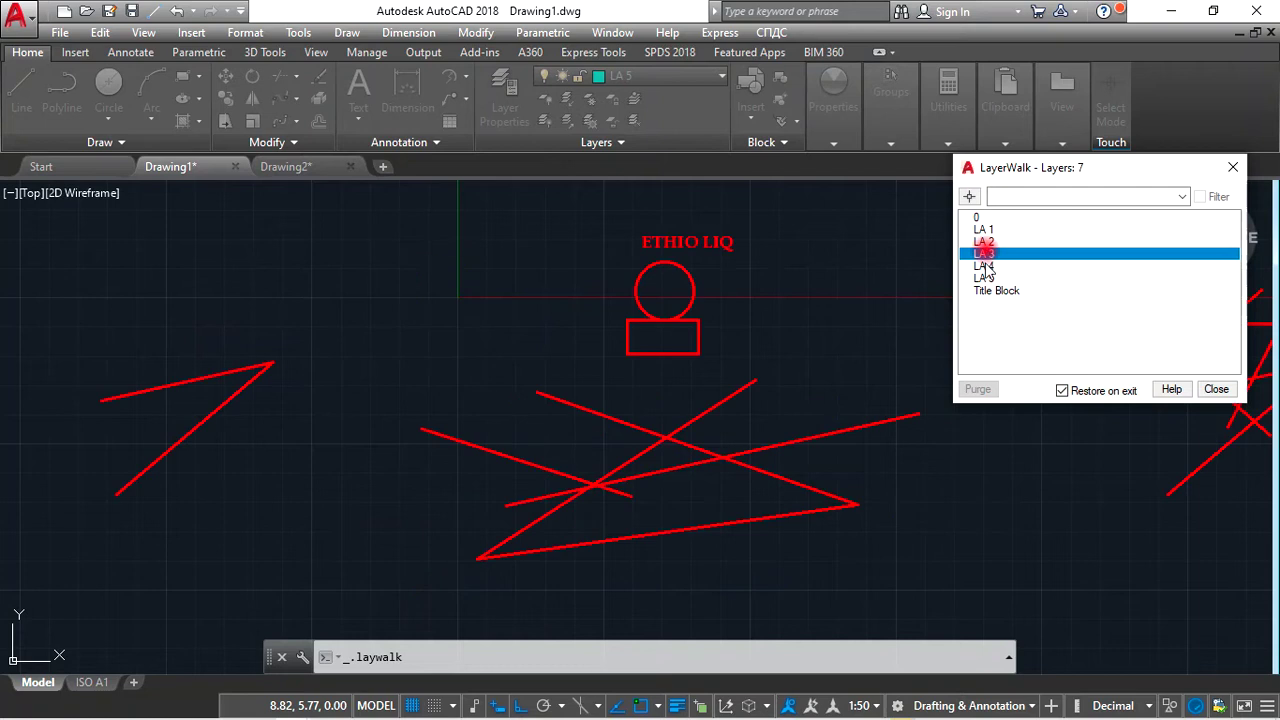
pyautogui.click(984, 265)
pyautogui.keyDown('shift'); pyautogui.click(970, 230); pyautogui.keyUp('shift')
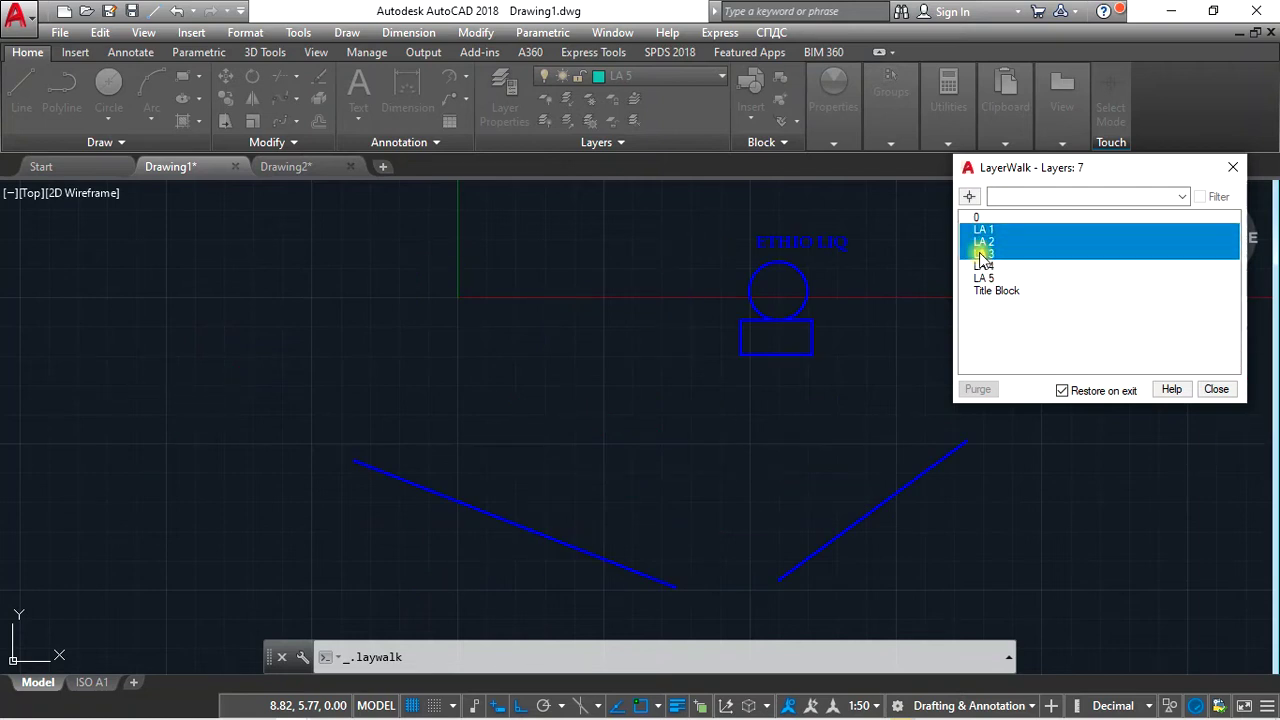
pyautogui.moveTo(983, 254); pyautogui.dragTo(985, 280)
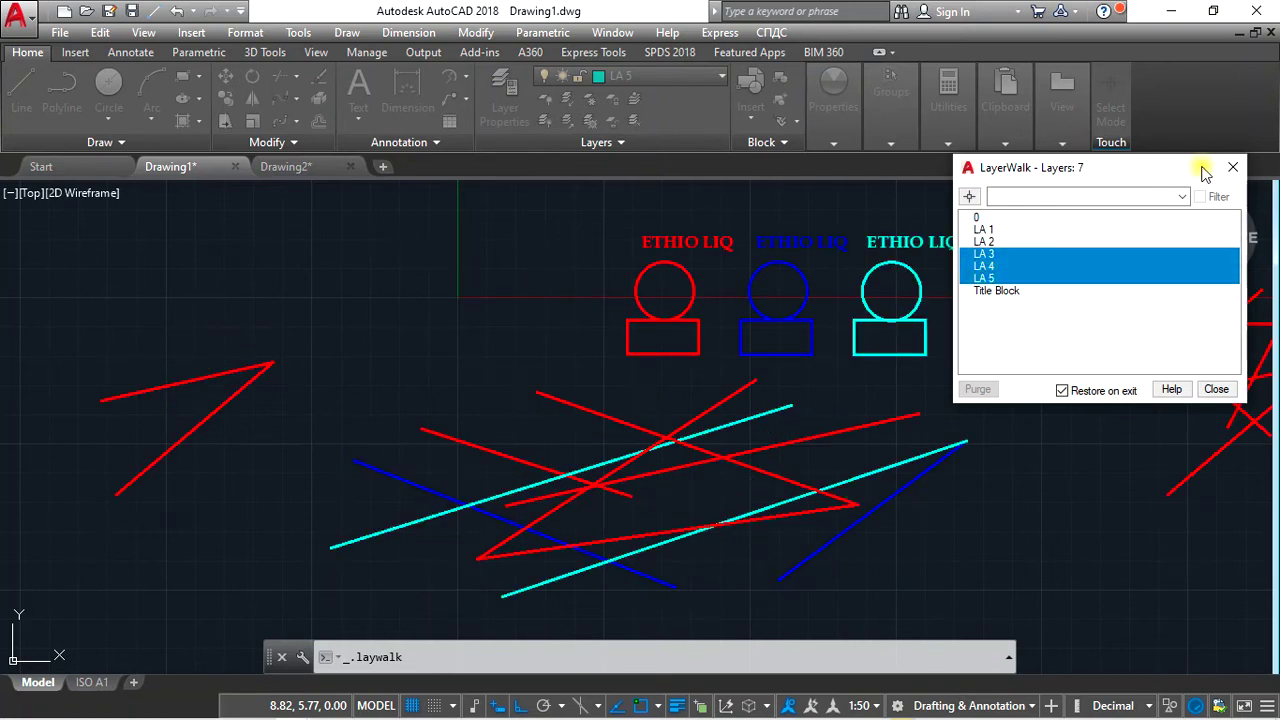
pyautogui.click(1233, 167)
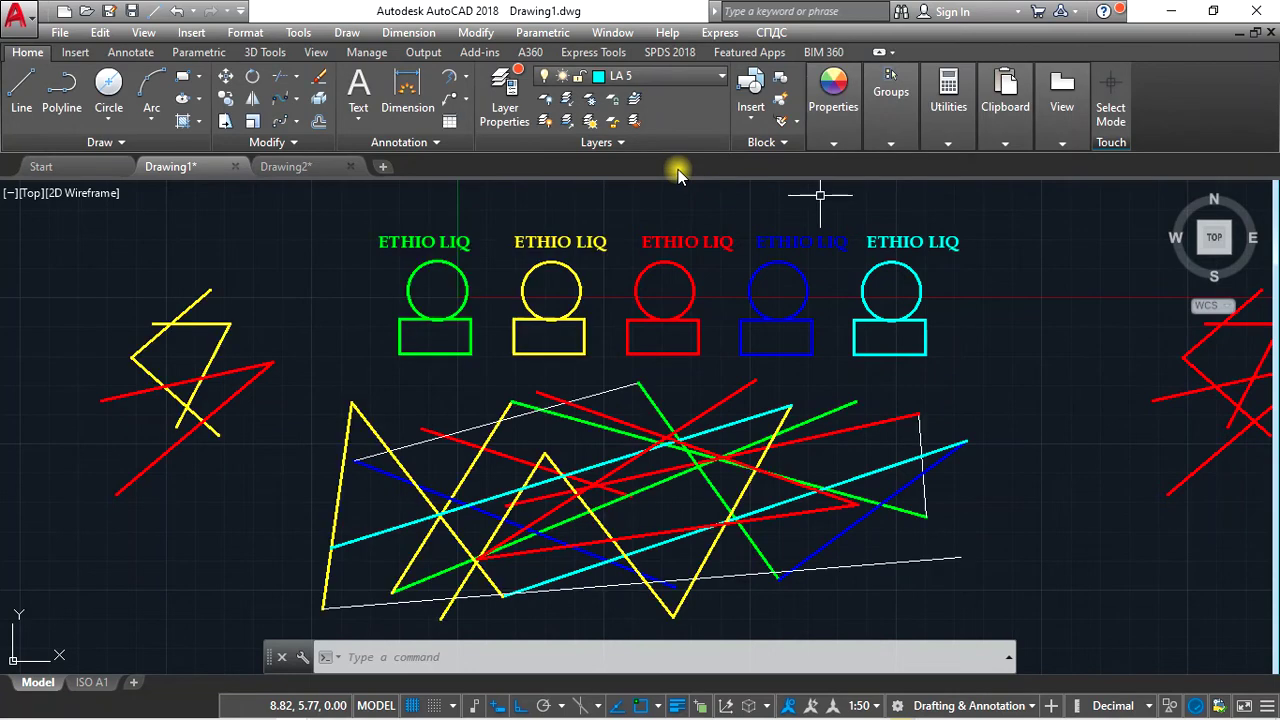
# Create a new layer state named ALL LS with every layer turned on
pyautogui.click(610, 147)
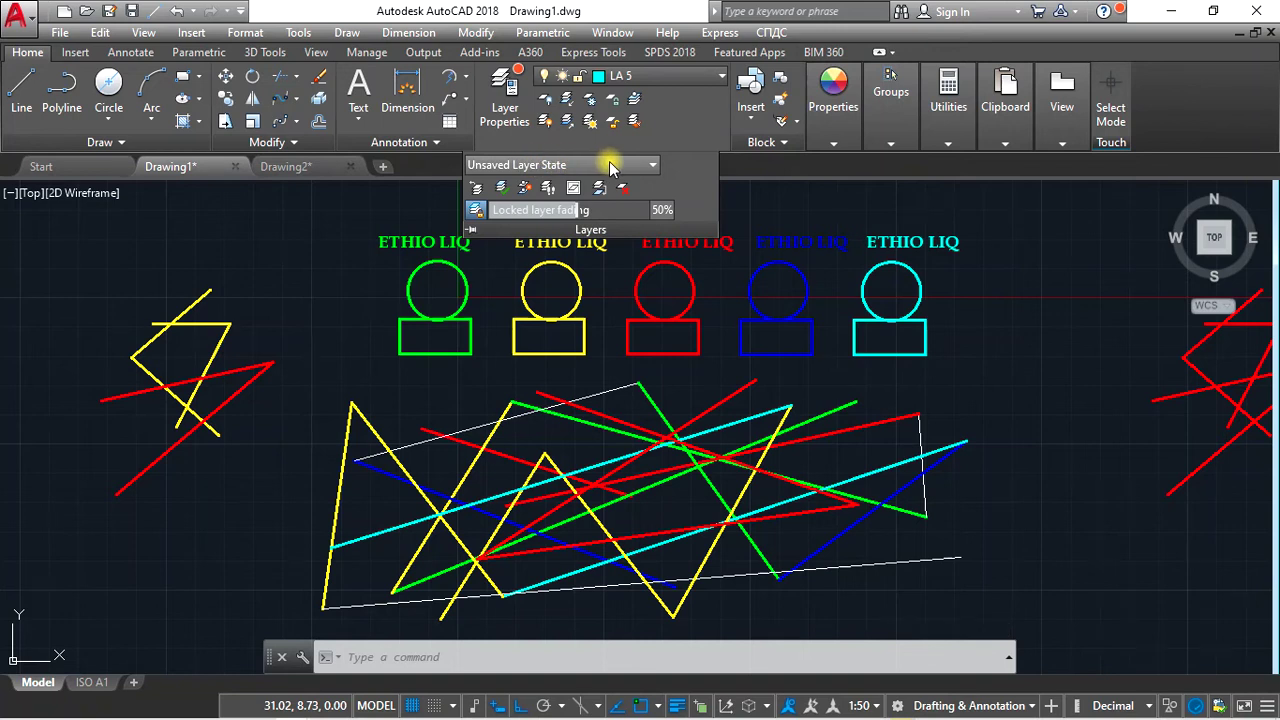
pyautogui.click(655, 166)
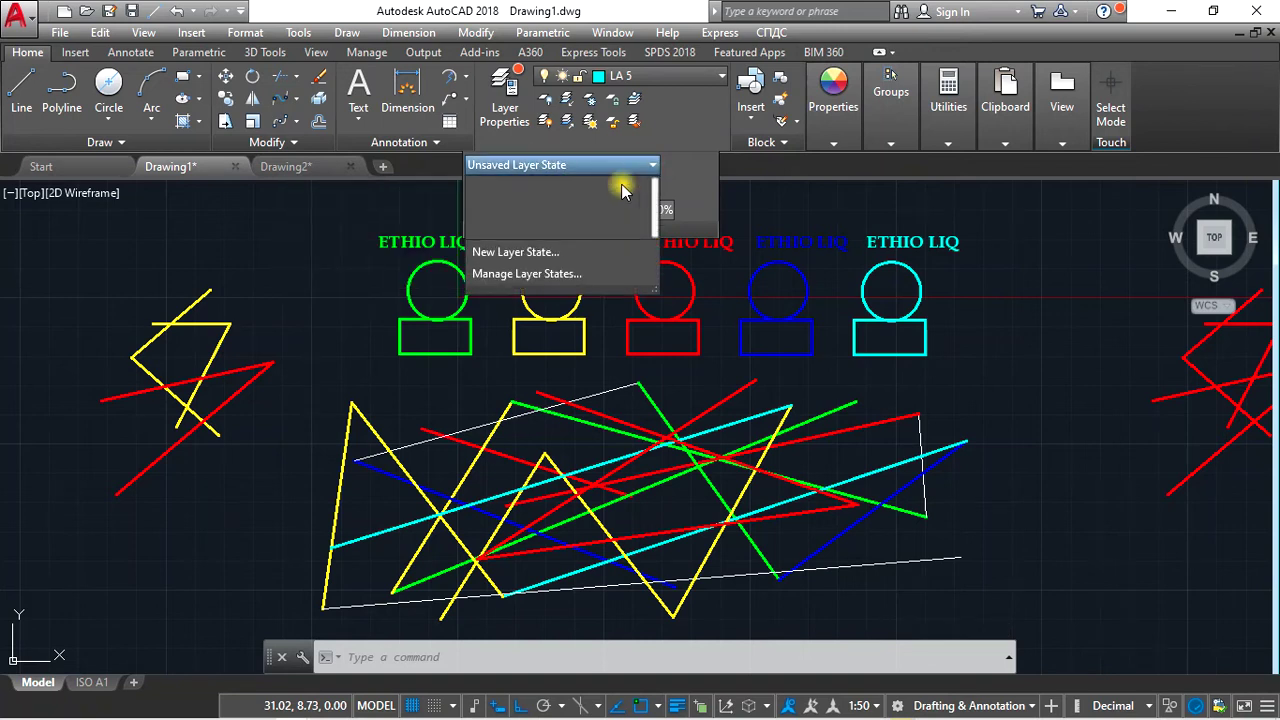
pyautogui.click(527, 253)
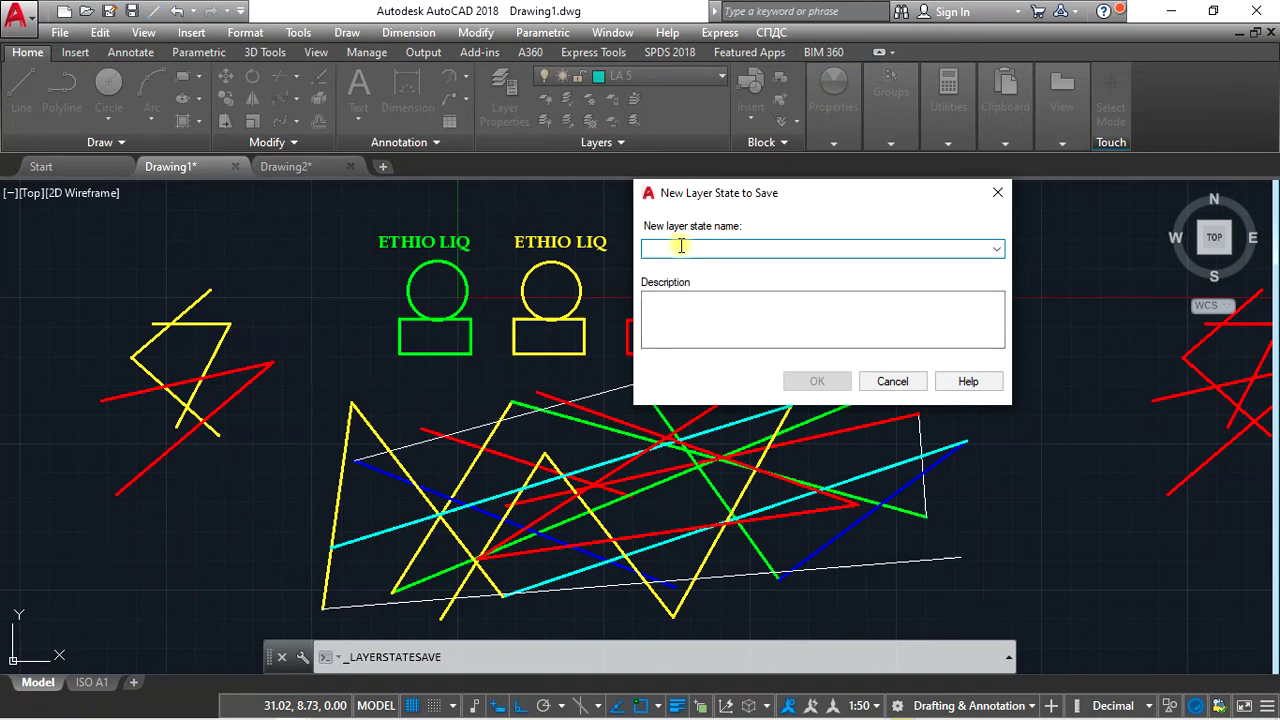
pyautogui.write('ALL LS')
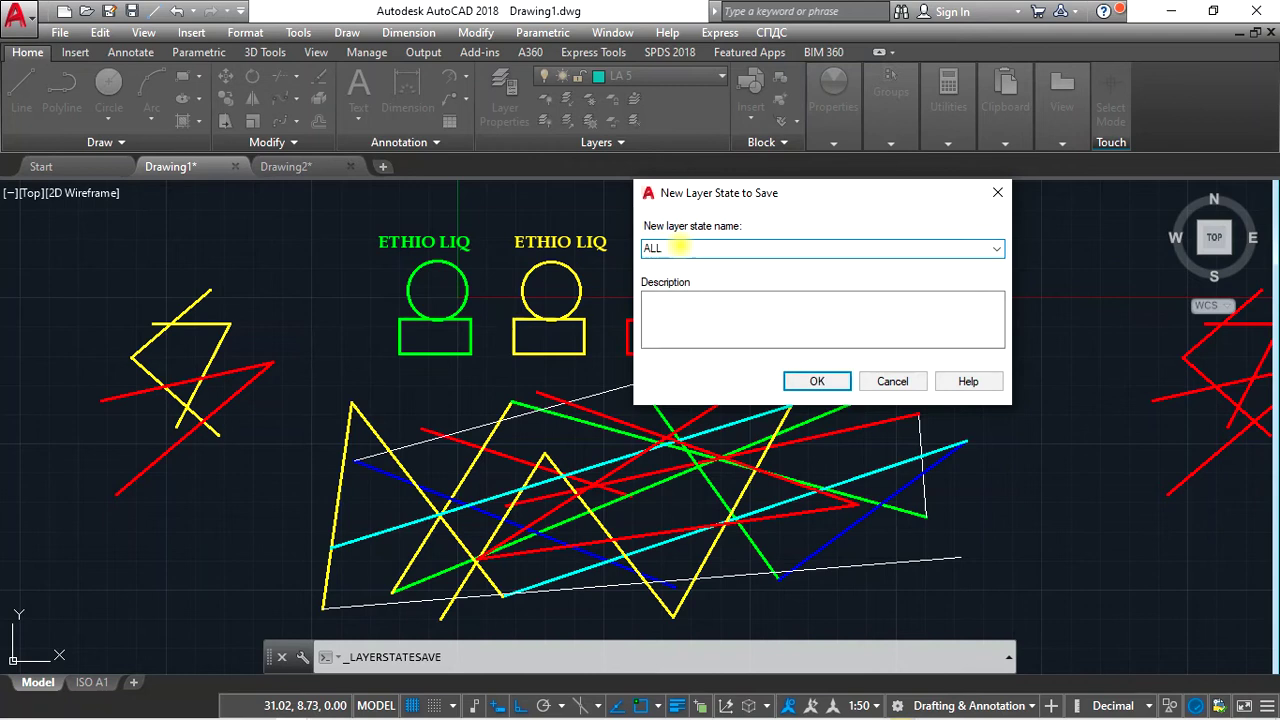
pyautogui.click(830, 381)
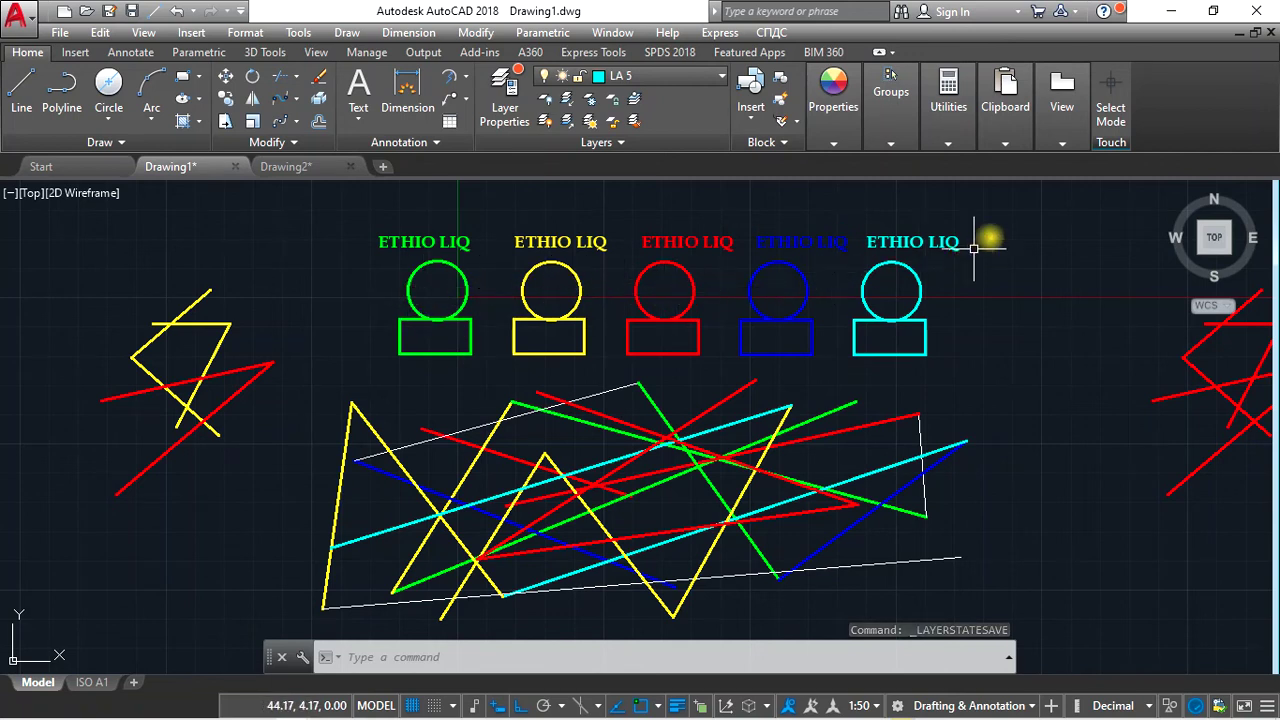
# Turn off the blue LA 4 and cyan LA 5 layers by picking their objects
pyautogui.click(543, 102)
pyautogui.click(809, 291)
pyautogui.click(908, 280)
pyautogui.click(962, 338)
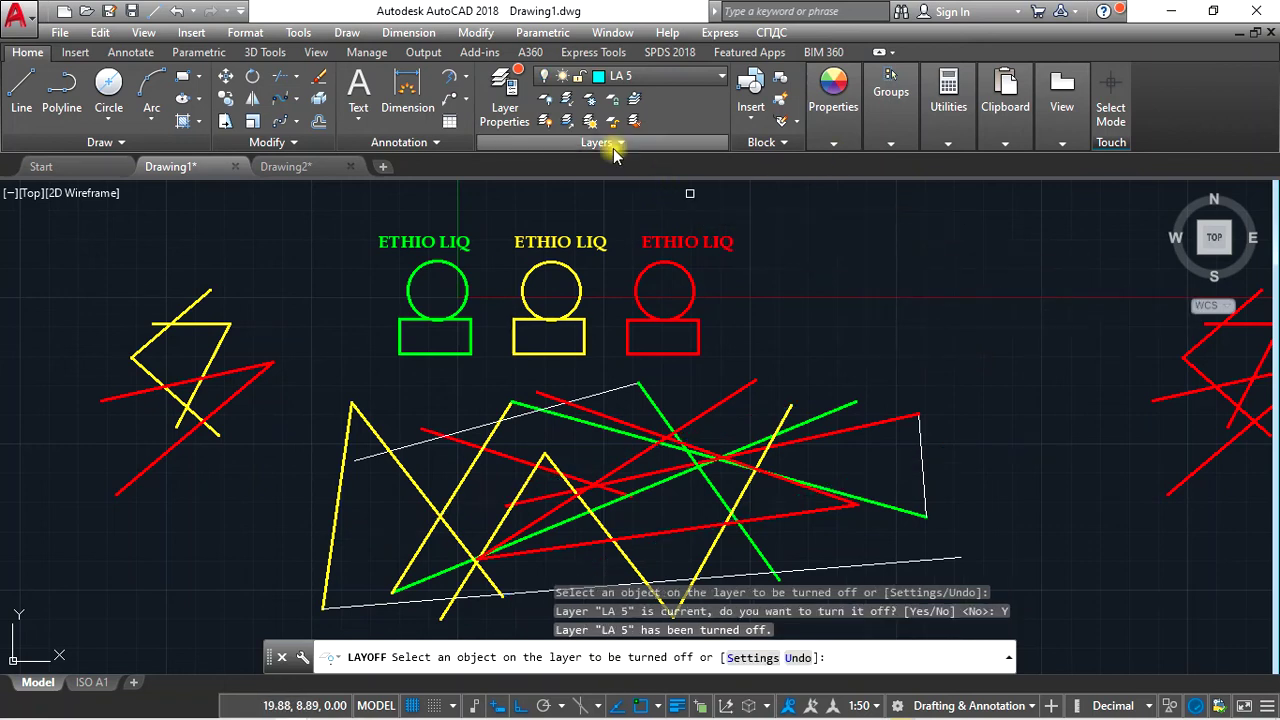
pyautogui.press('Escape')
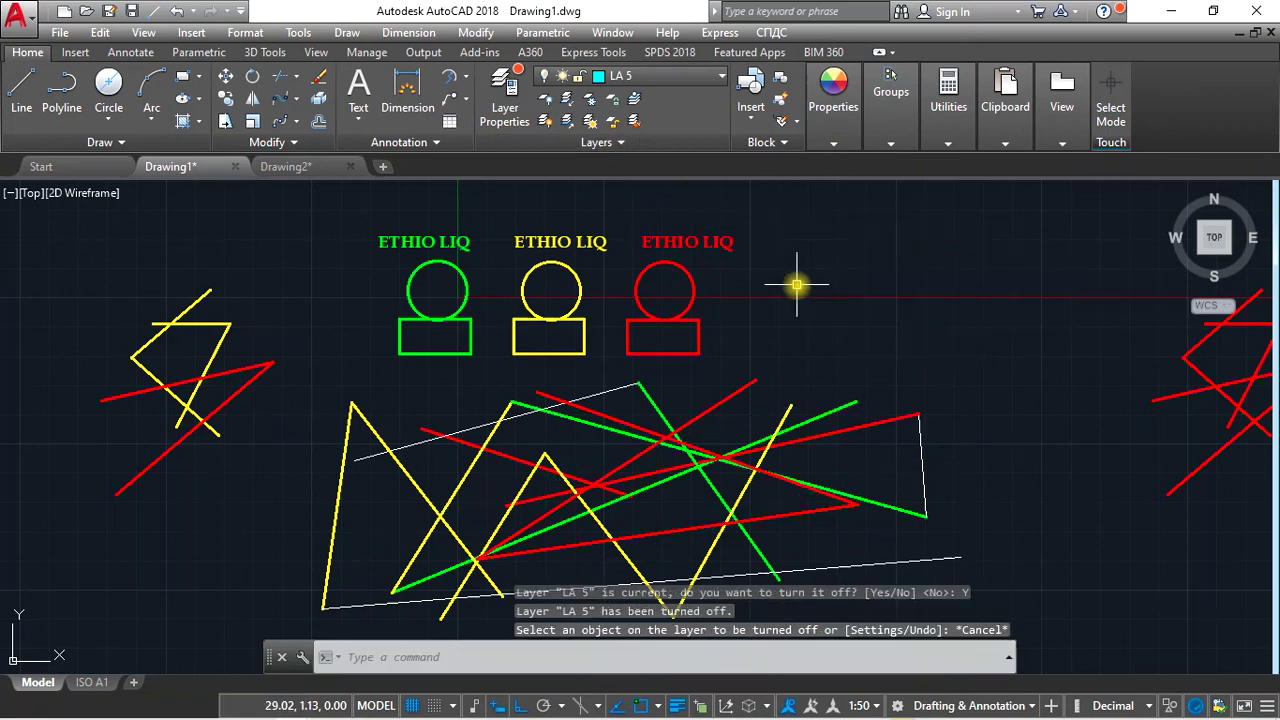
# Save this setup as a new layer state named 1-3 LS
pyautogui.click(638, 146)
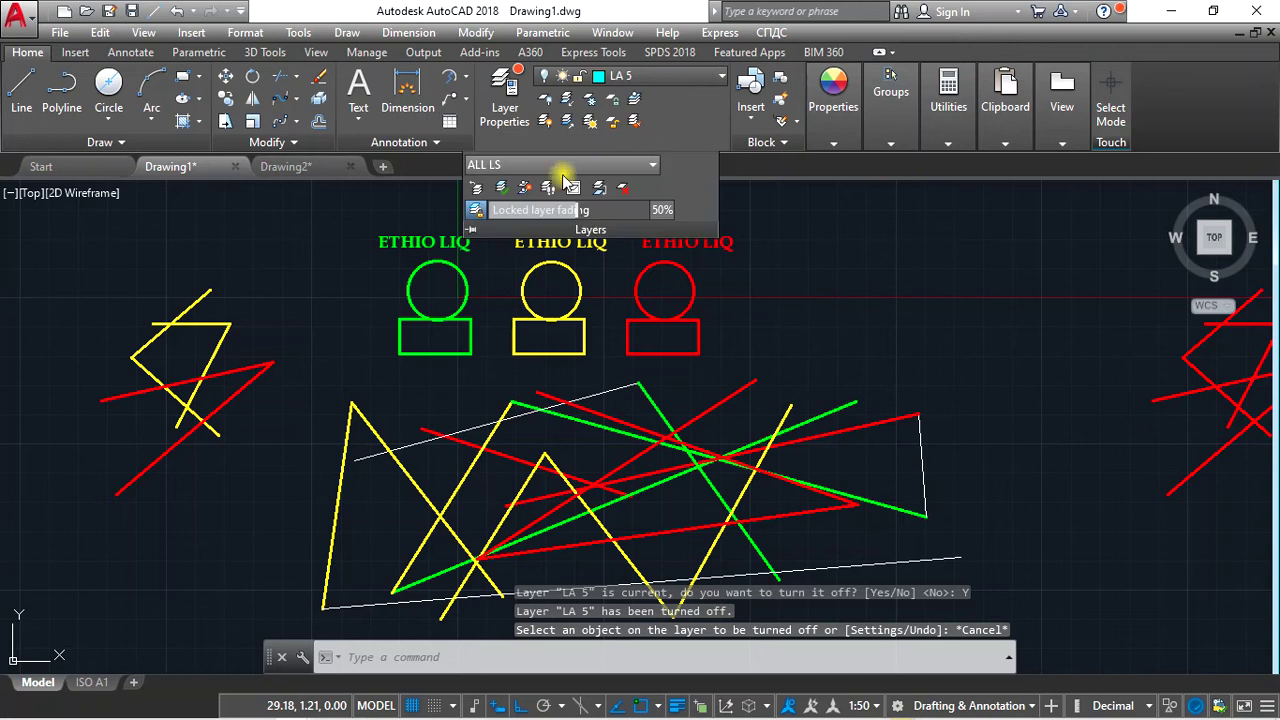
pyautogui.click(563, 164)
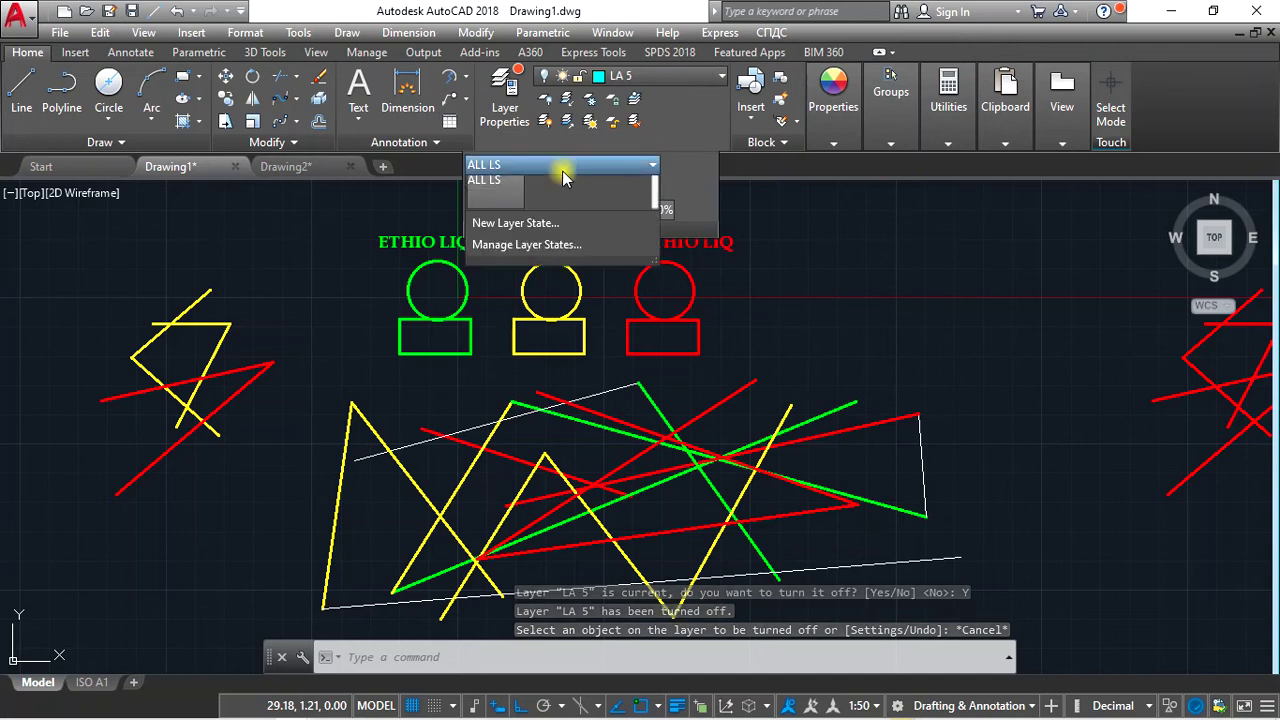
pyautogui.click(540, 250)
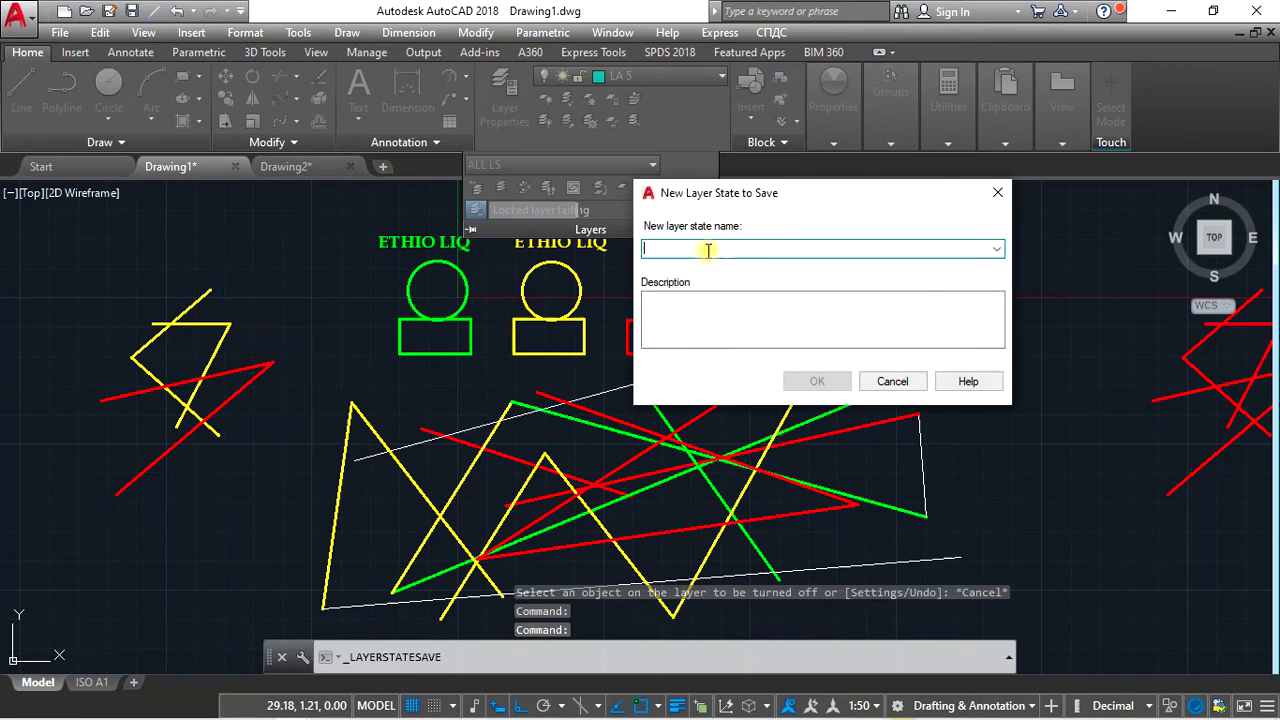
pyautogui.write('1-')
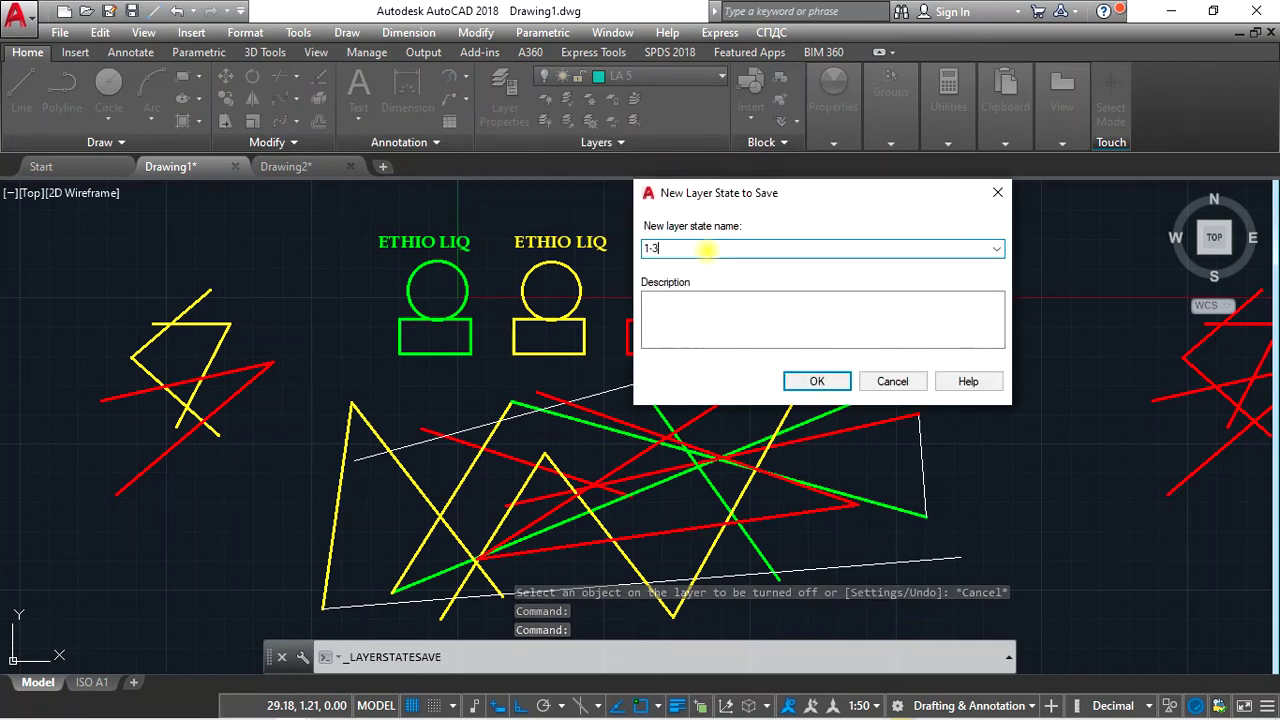
pyautogui.write('3 L')
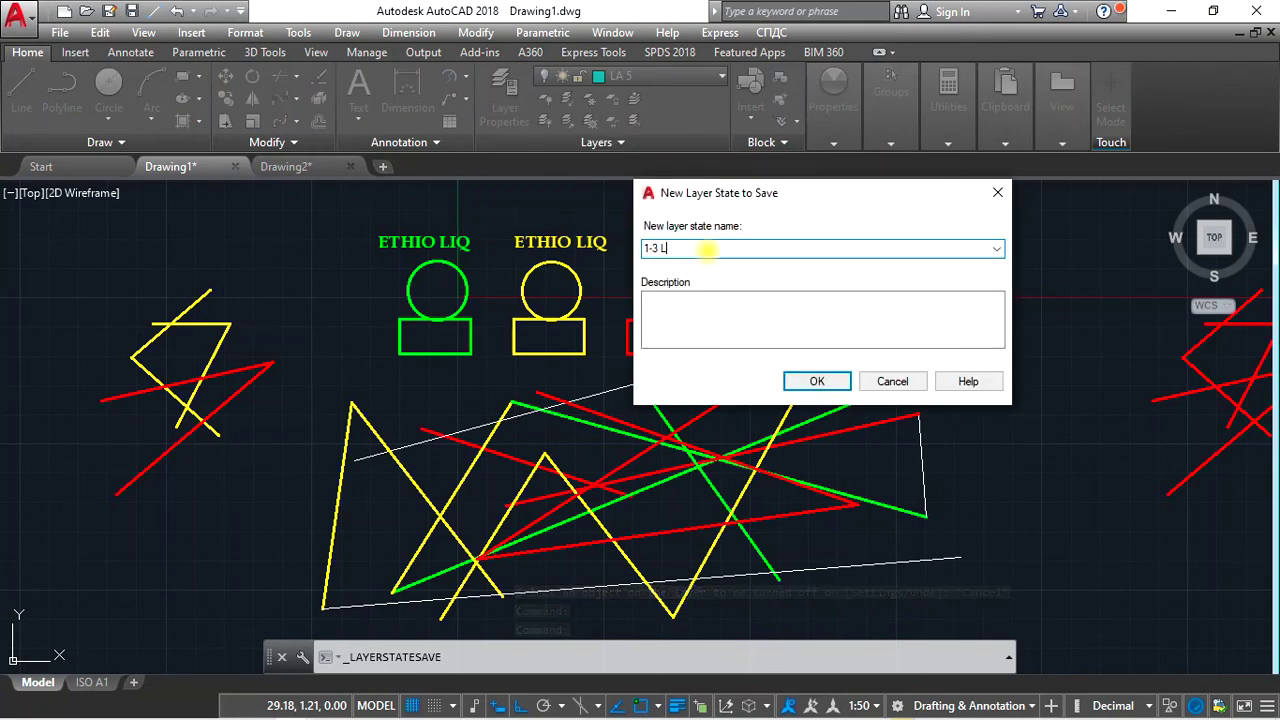
pyautogui.click(817, 381)
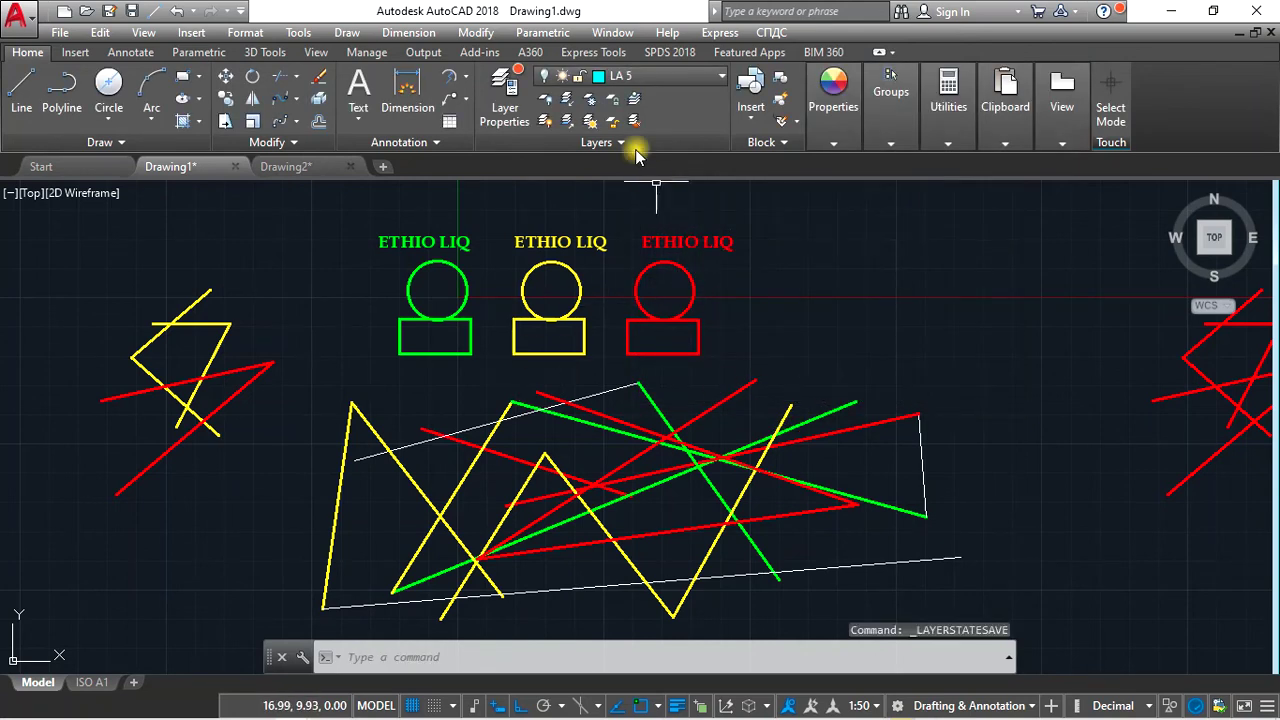
# Turn all layers on, then turn off the blue LA 4, red LA 3 and yellow LA 2 layers
pyautogui.click(546, 121)
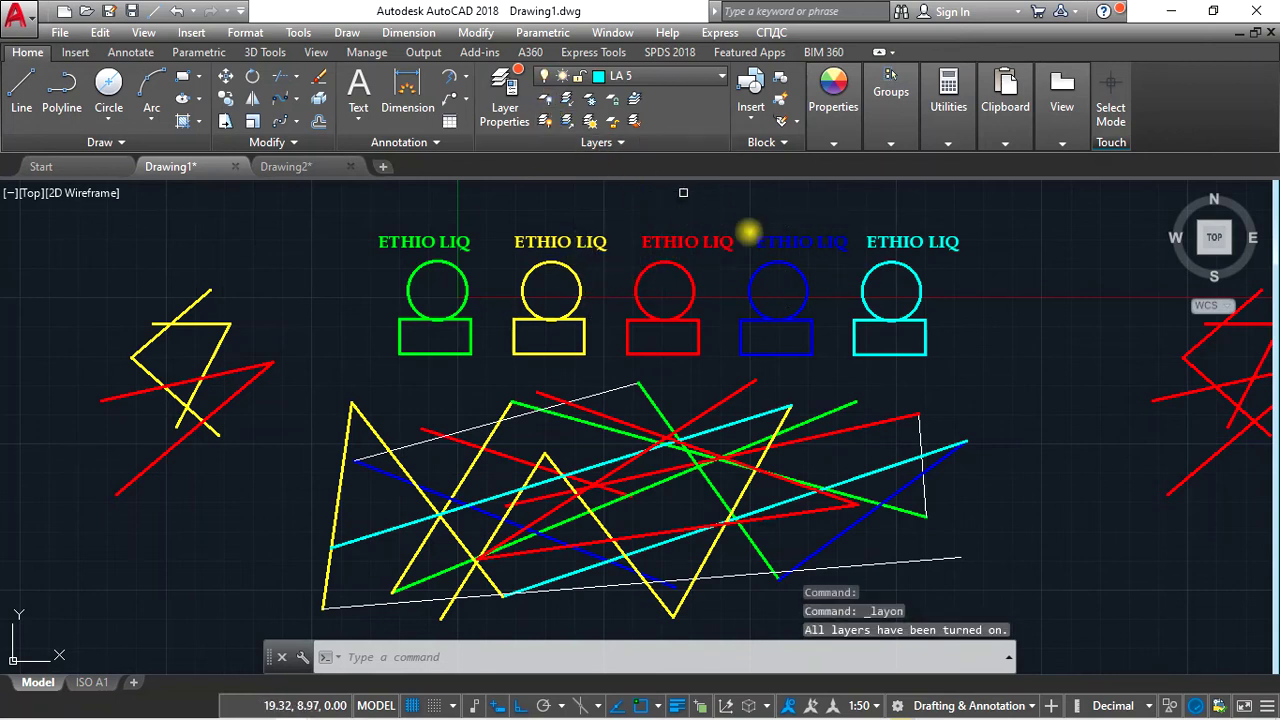
pyautogui.click(770, 222)
pyautogui.click(774, 240)
pyautogui.click(711, 241)
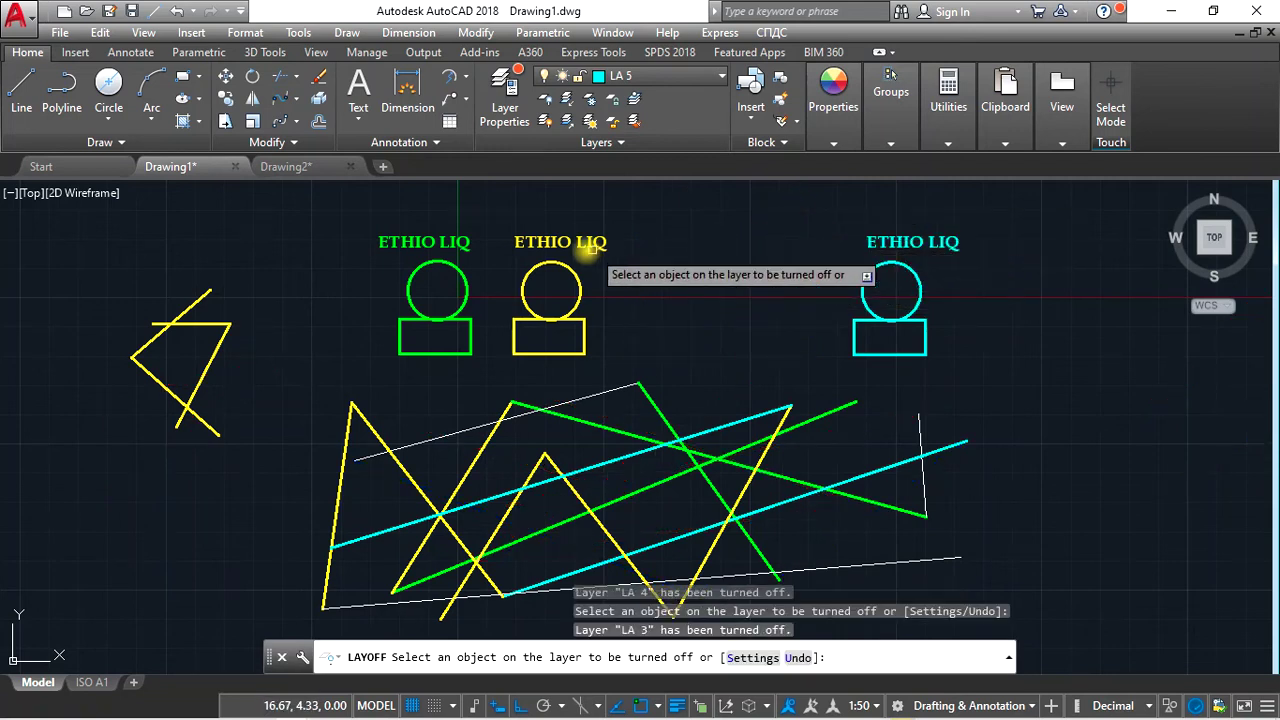
pyautogui.click(576, 243)
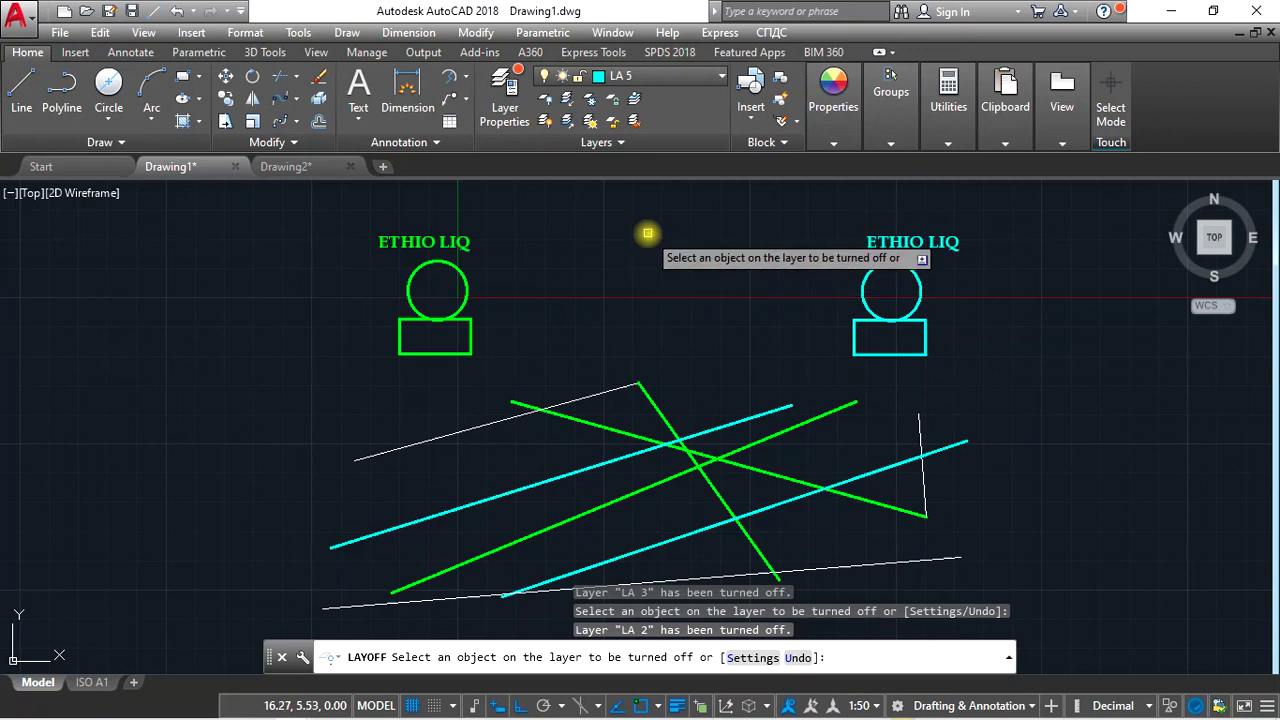
pyautogui.press('Escape')
pyautogui.click(645, 141)
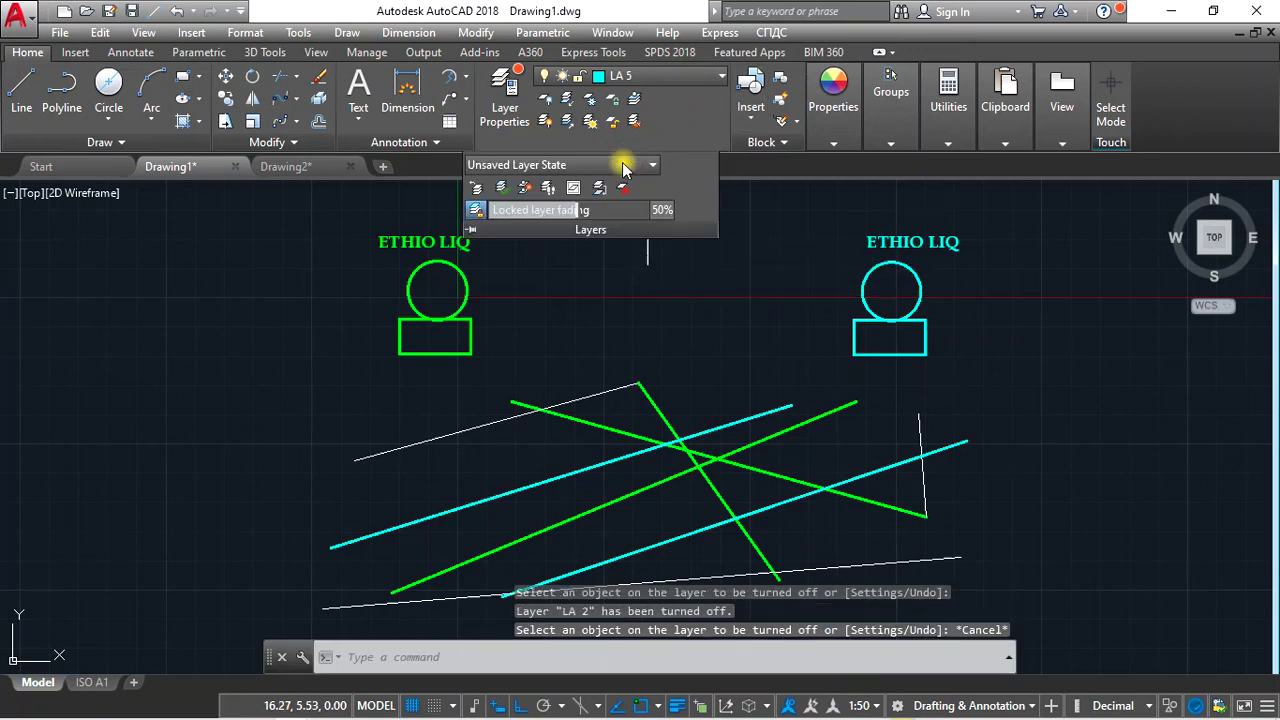
pyautogui.click(560, 165)
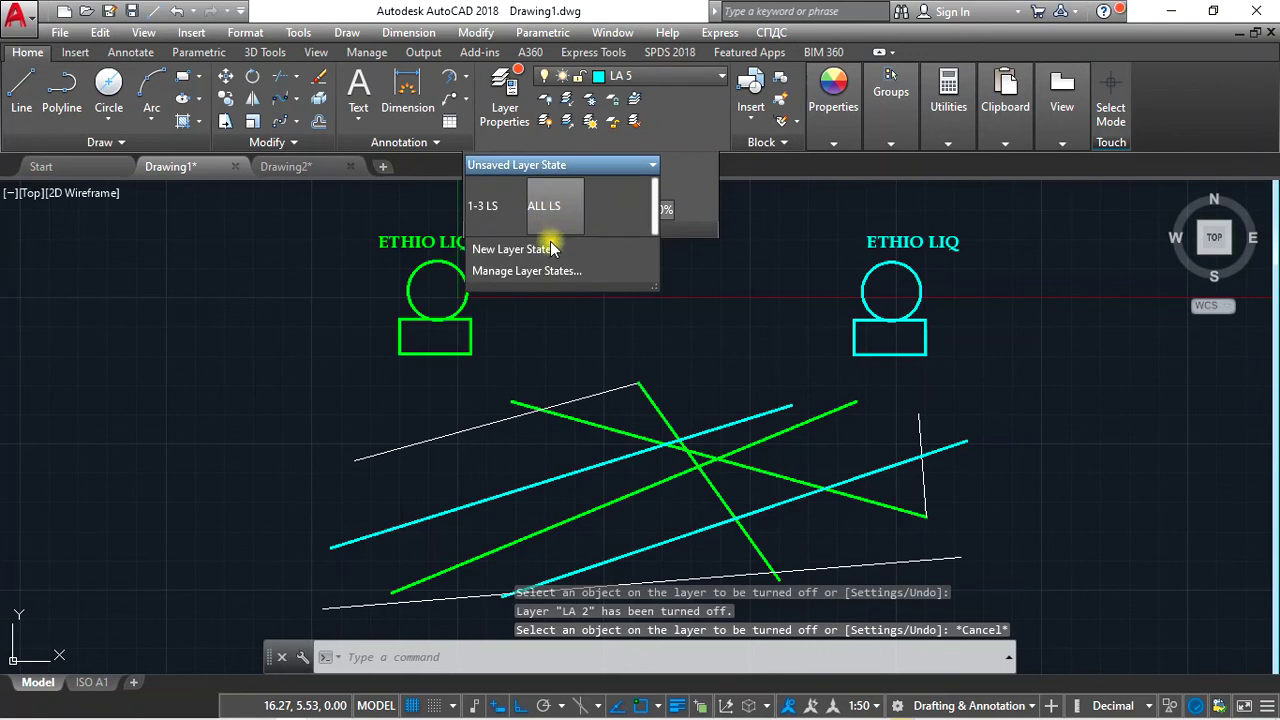
# Name the new layer state 1 AND 5 and save it with only LA 1 and LA 5 on
pyautogui.press('Escape')
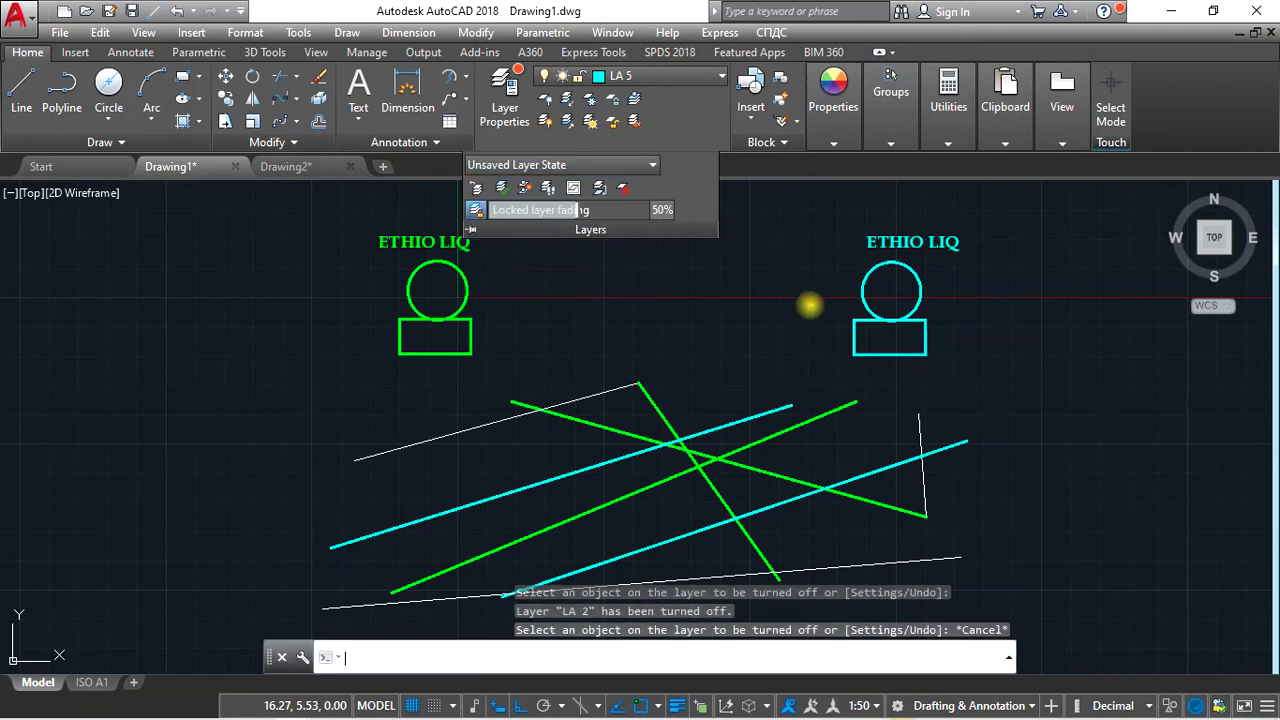
pyautogui.write('1-5')
pyautogui.press('BackSpace')
pyautogui.press('BackSpace')
pyautogui.press('BackSpace')
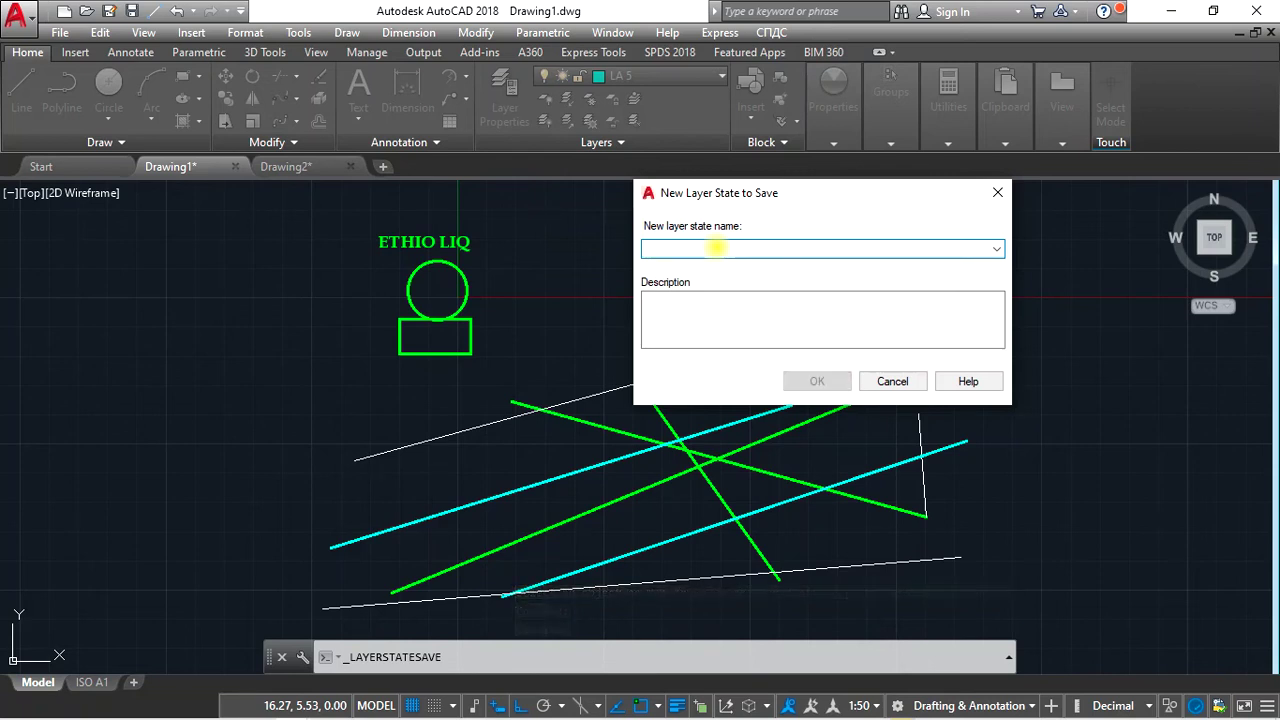
pyautogui.write('1 AND 5')
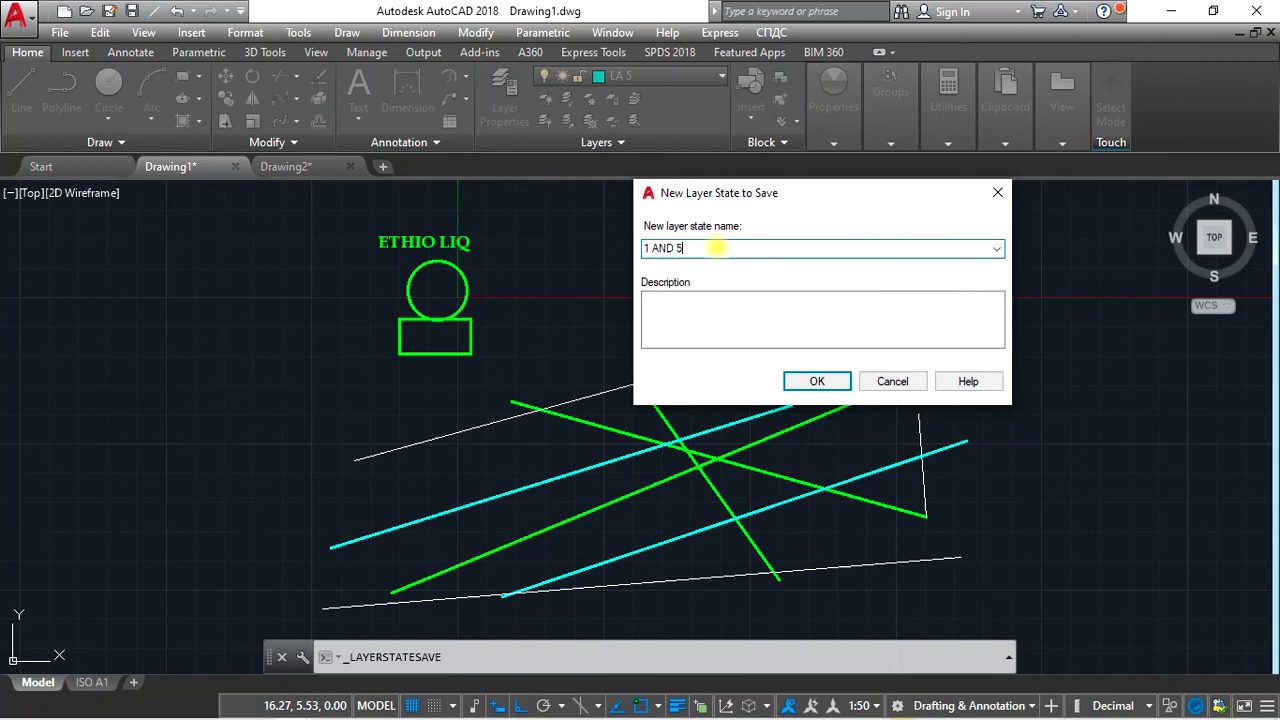
pyautogui.click(817, 382)
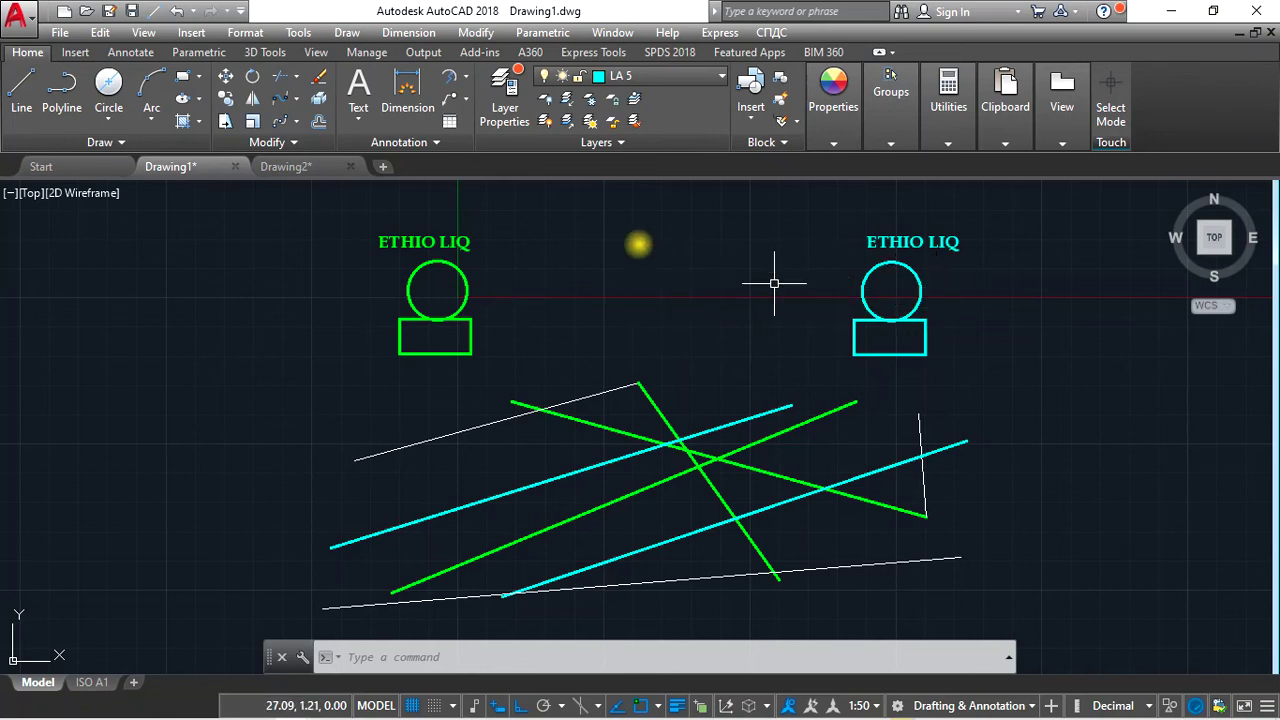
# Switch between the ALL LS, 1-3 LS and 1 AND 5 layer states
pyautogui.click(622, 143)
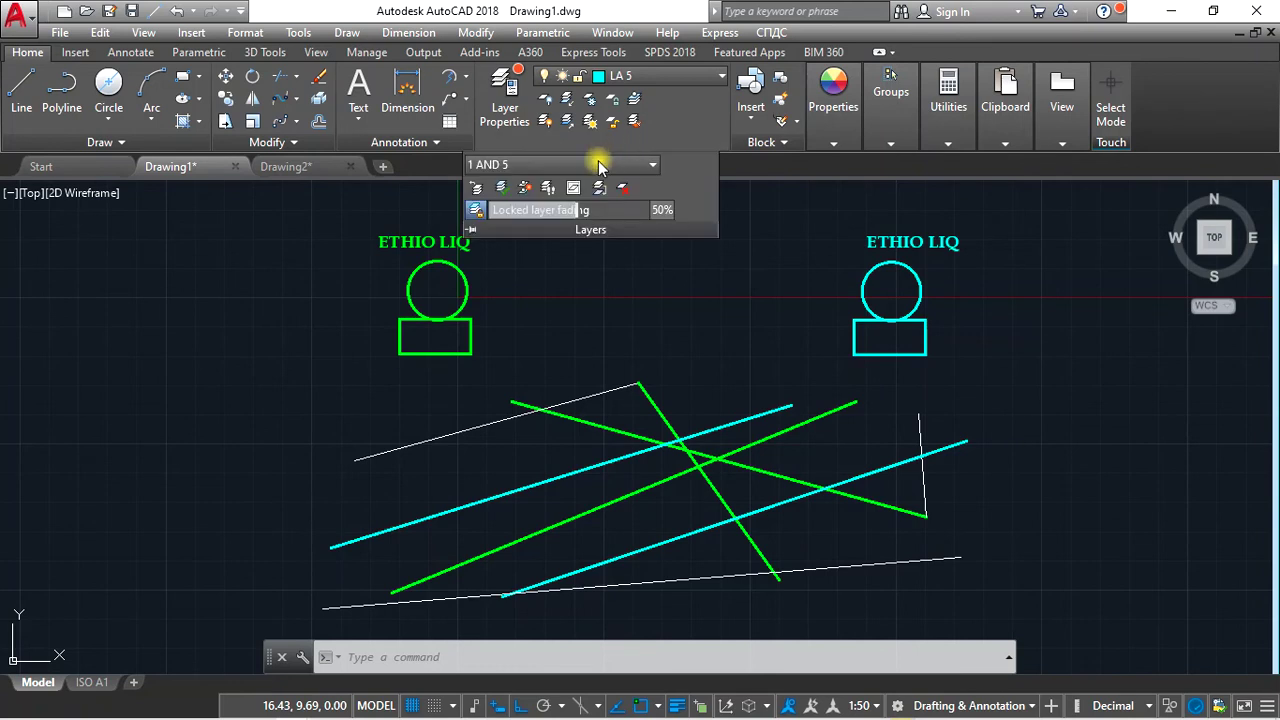
pyautogui.click(600, 166)
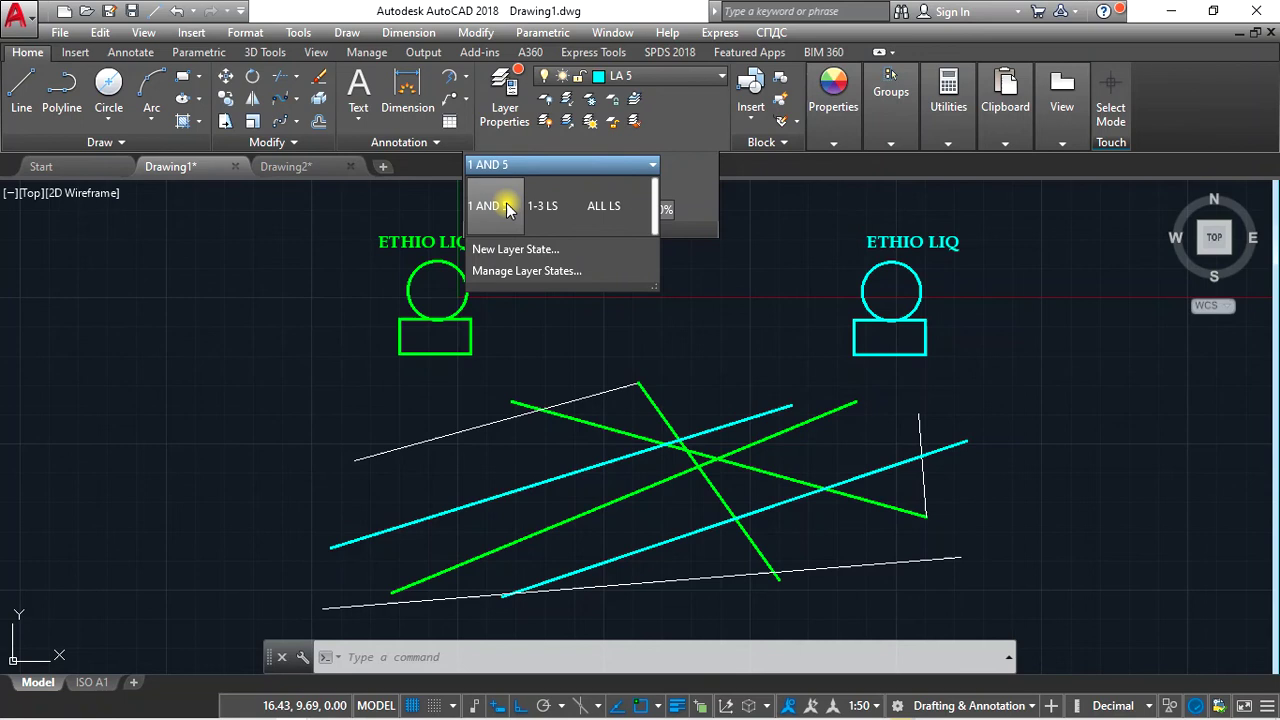
pyautogui.click(601, 212)
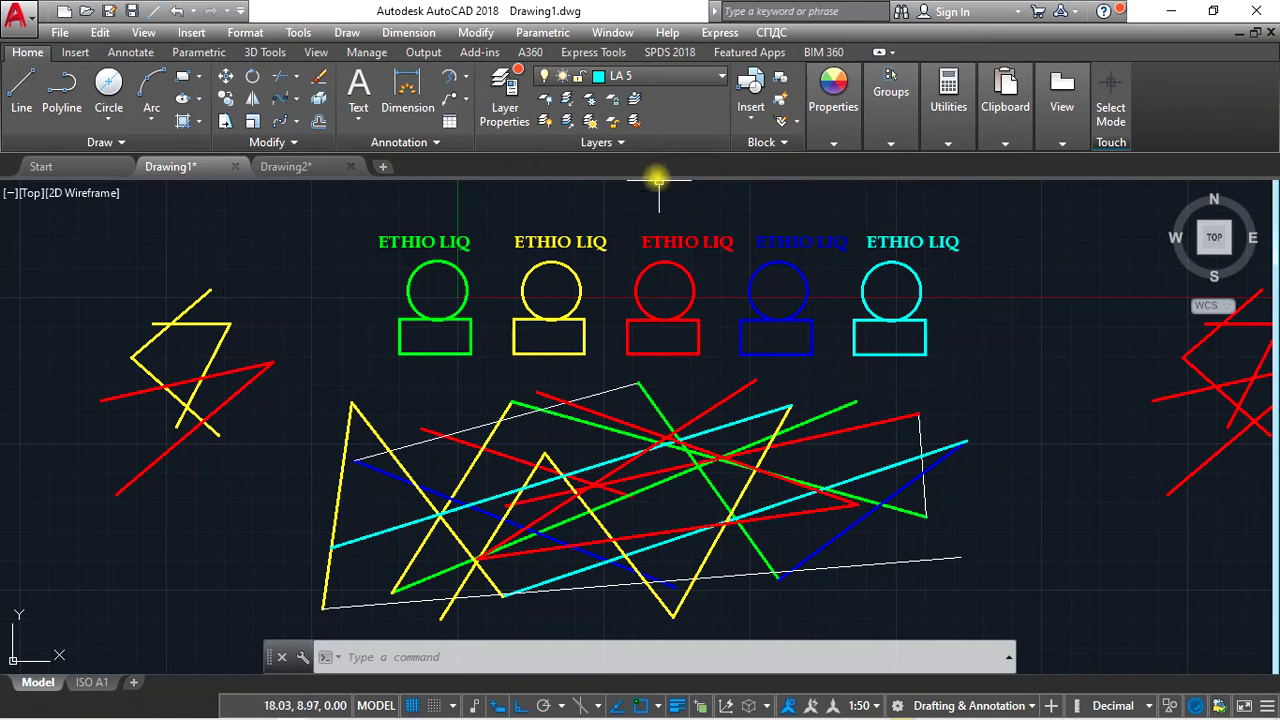
pyautogui.click(636, 146)
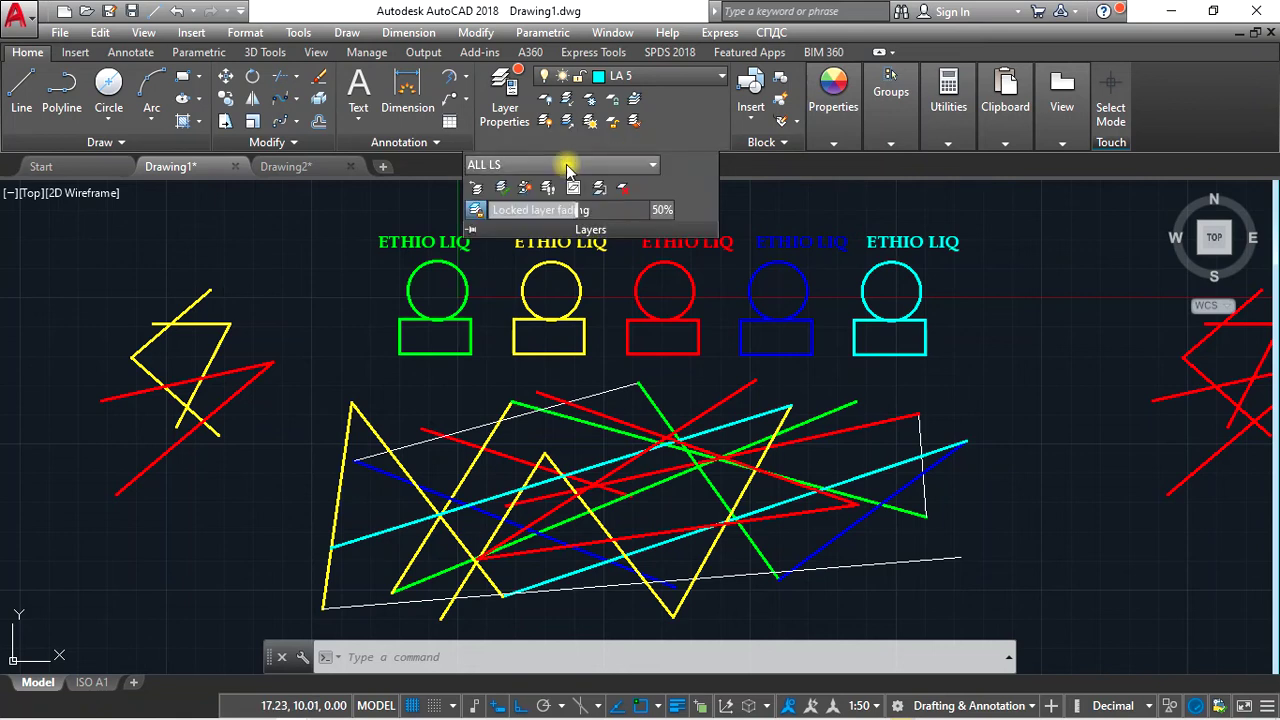
pyautogui.click(625, 166)
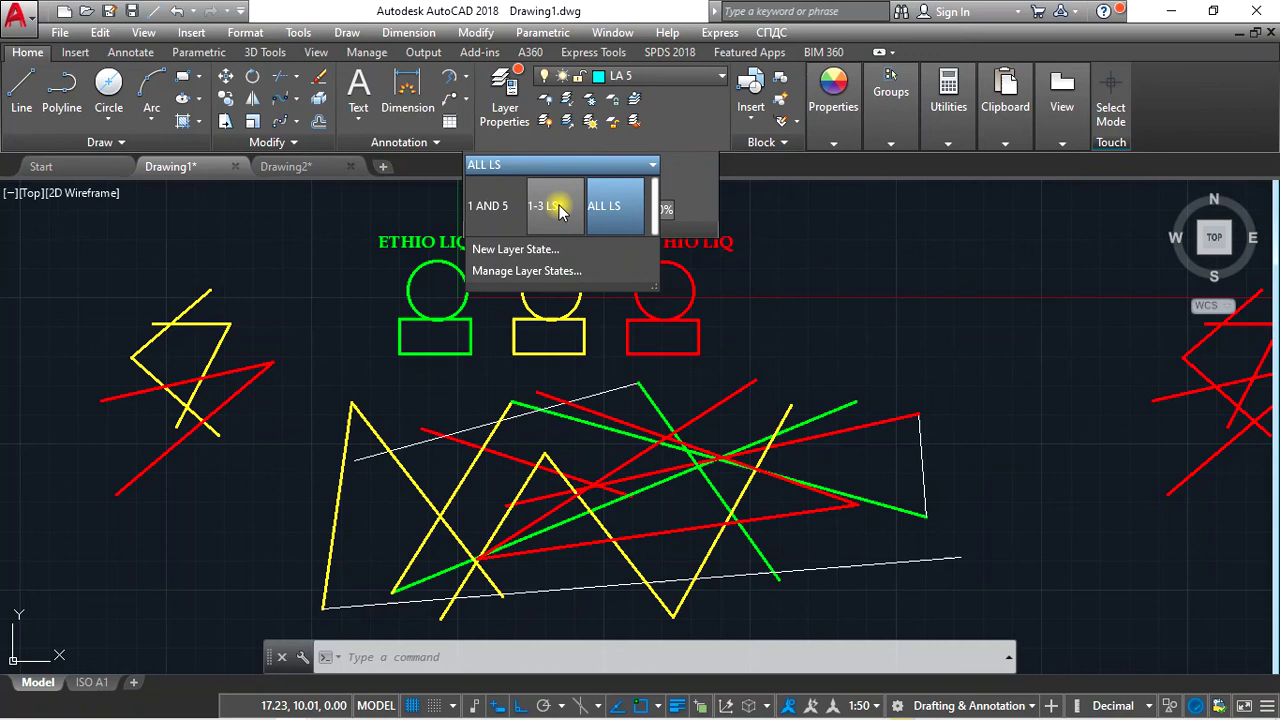
pyautogui.click(560, 210)
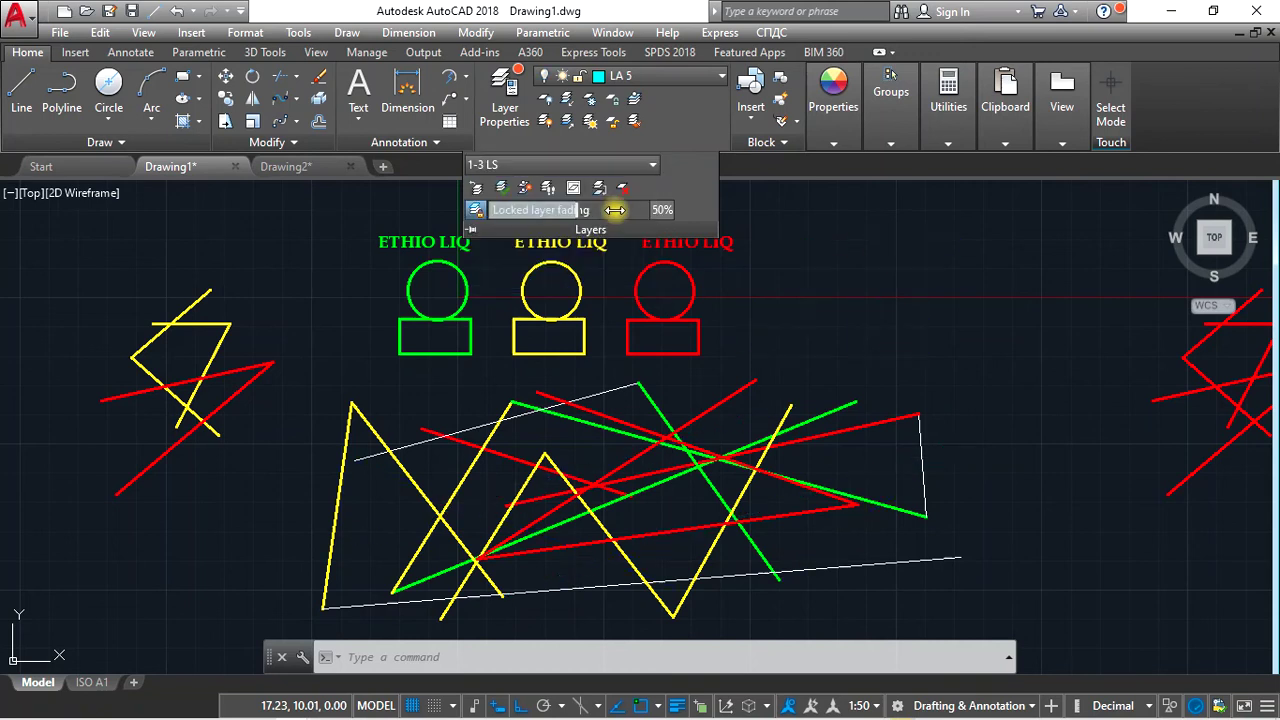
pyautogui.click(587, 167)
pyautogui.click(490, 211)
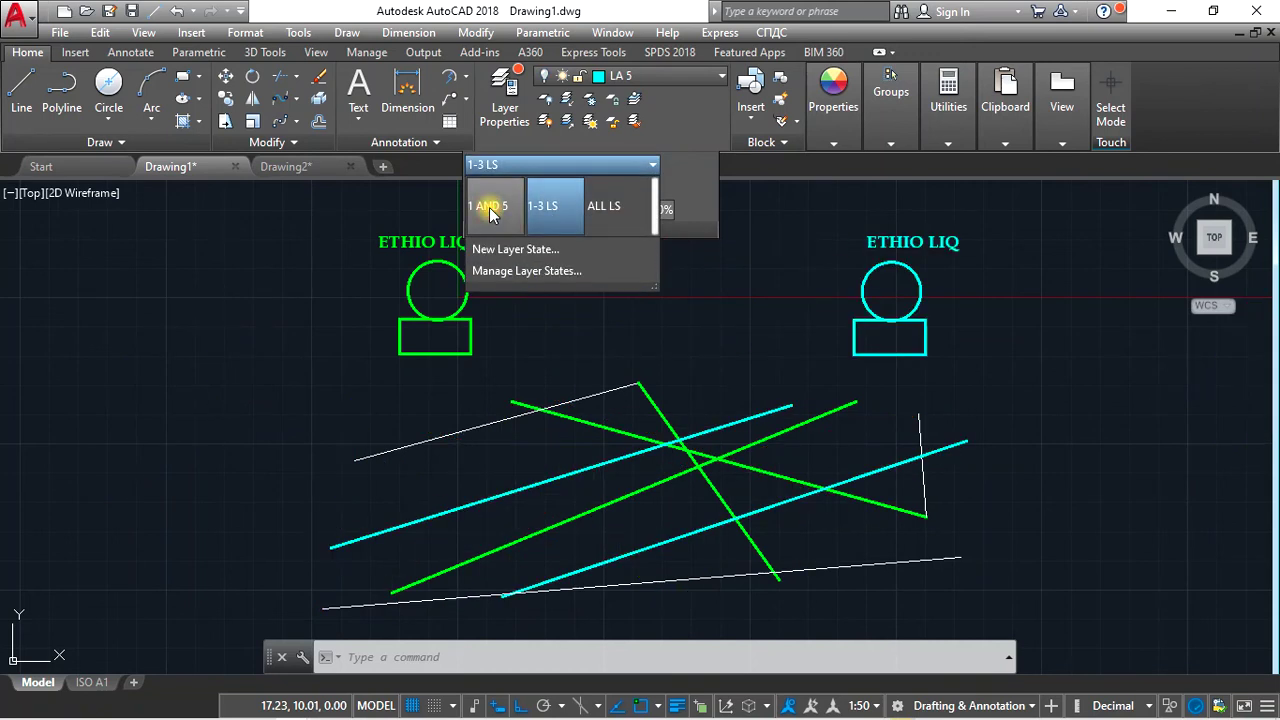
pyautogui.click(490, 211)
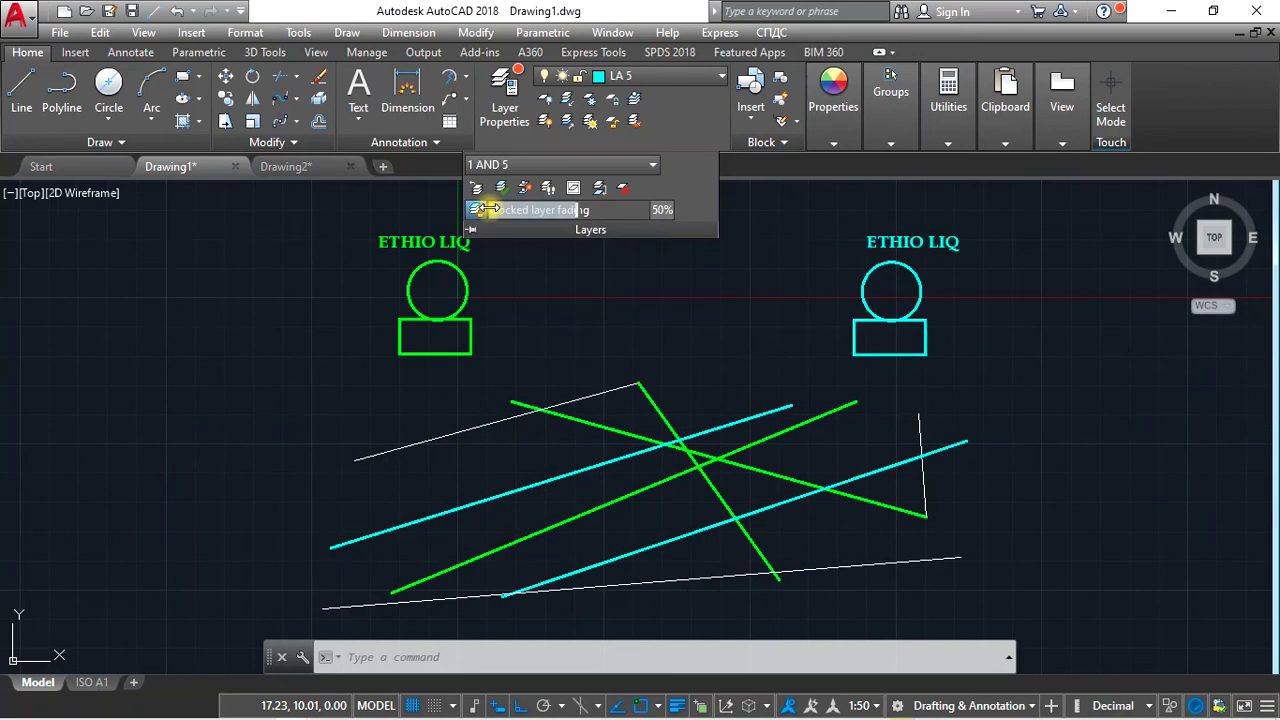
# Cycle again through 1-3 LS and ALL LS, finishing on the 1 AND 5 layer state
pyautogui.click(549, 172)
pyautogui.click(541, 210)
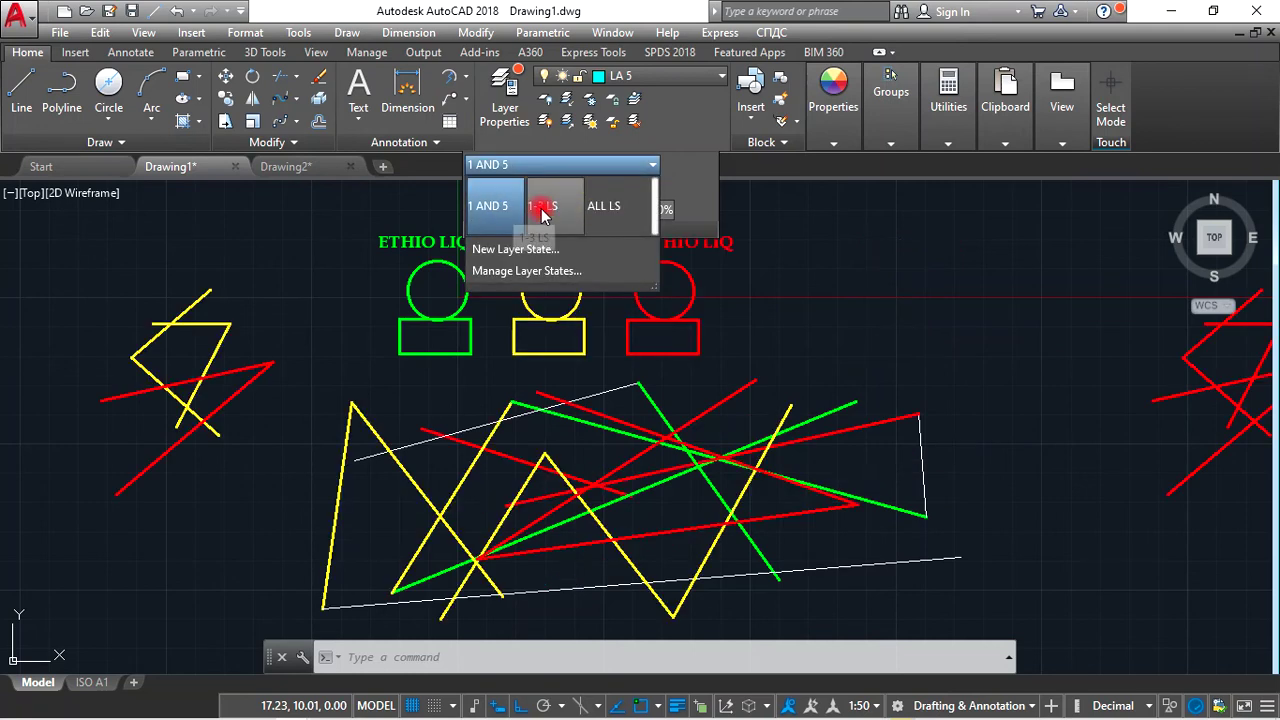
pyautogui.click(598, 172)
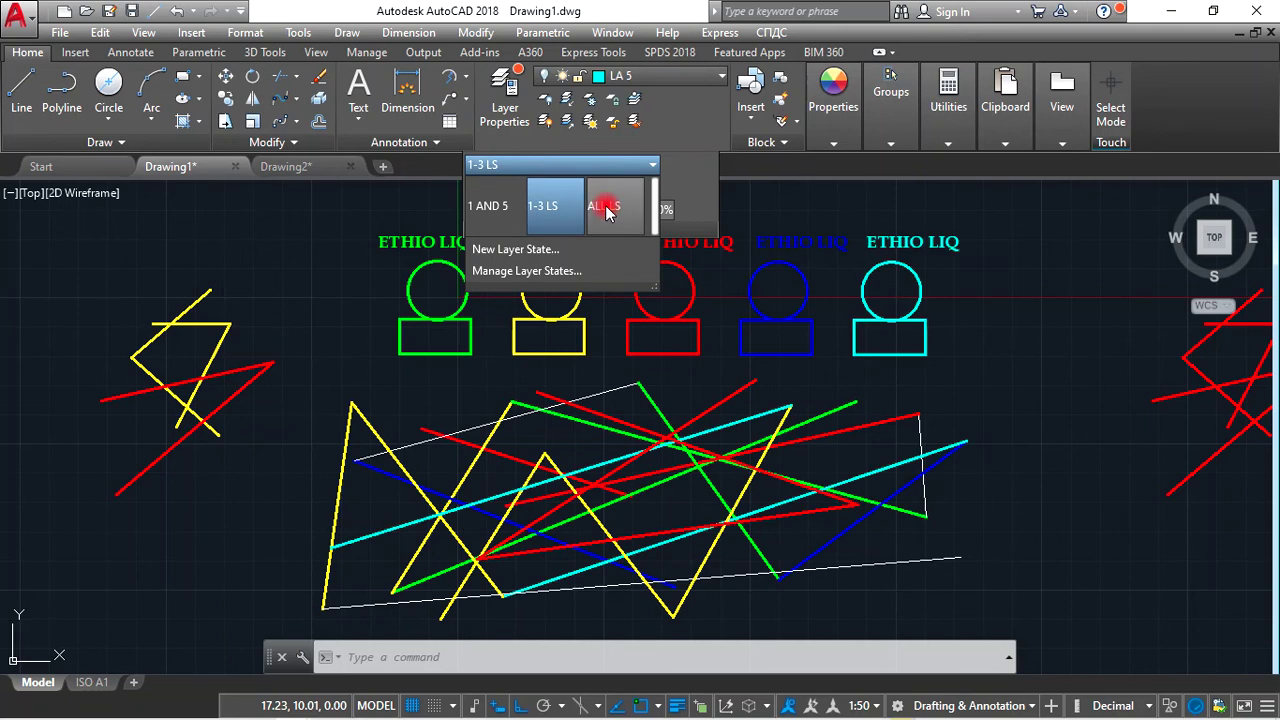
pyautogui.click(605, 208)
pyautogui.click(611, 174)
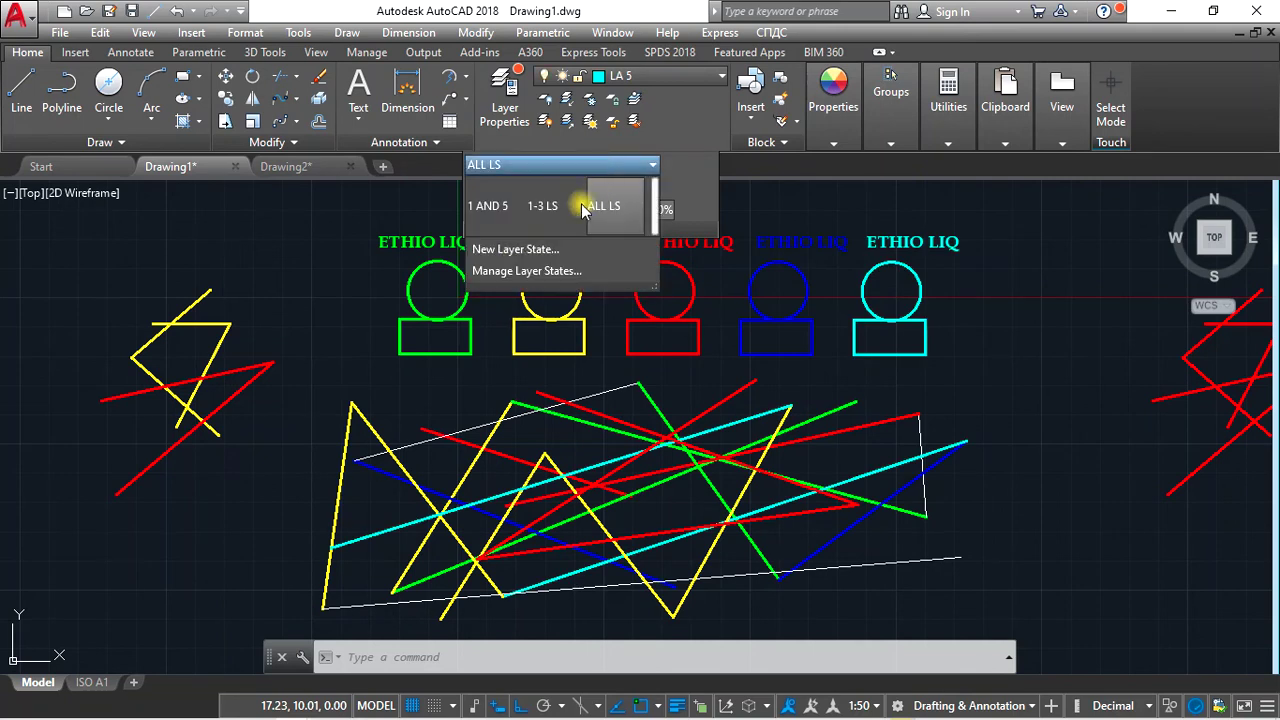
pyautogui.click(561, 217)
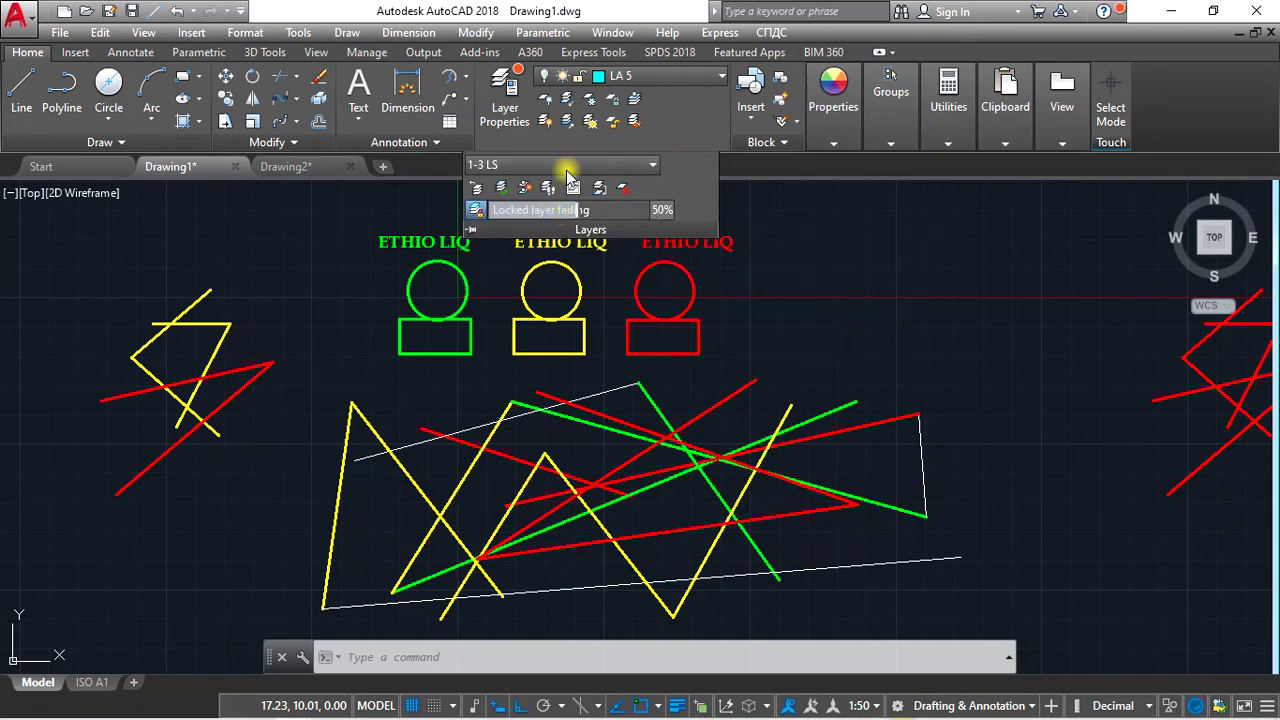
pyautogui.click(540, 200)
pyautogui.click(497, 222)
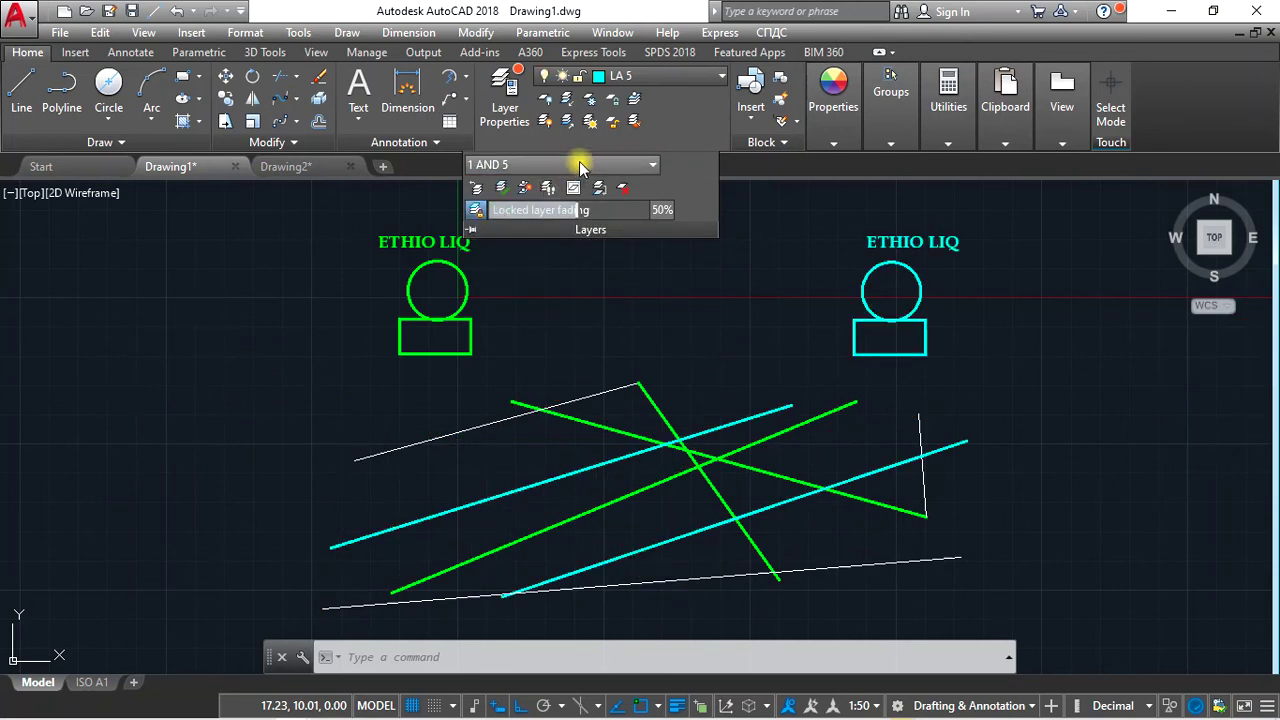
pyautogui.click(630, 168)
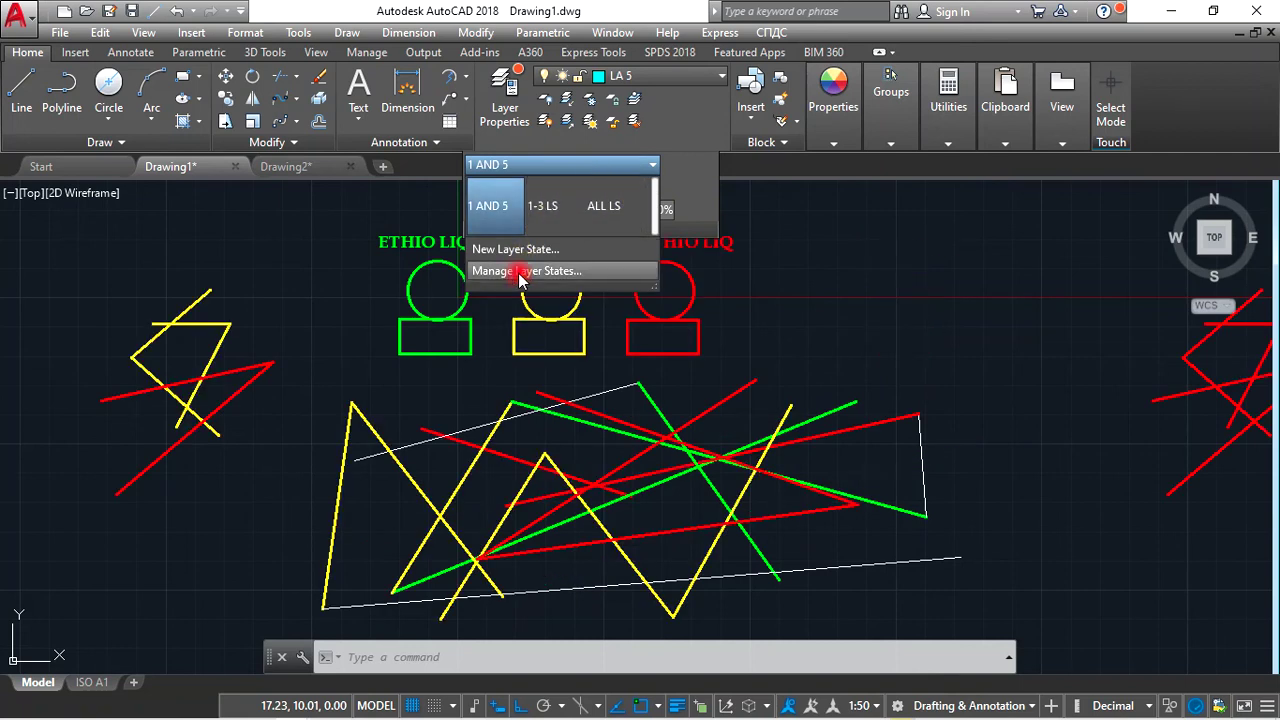
pyautogui.click(887, 287)
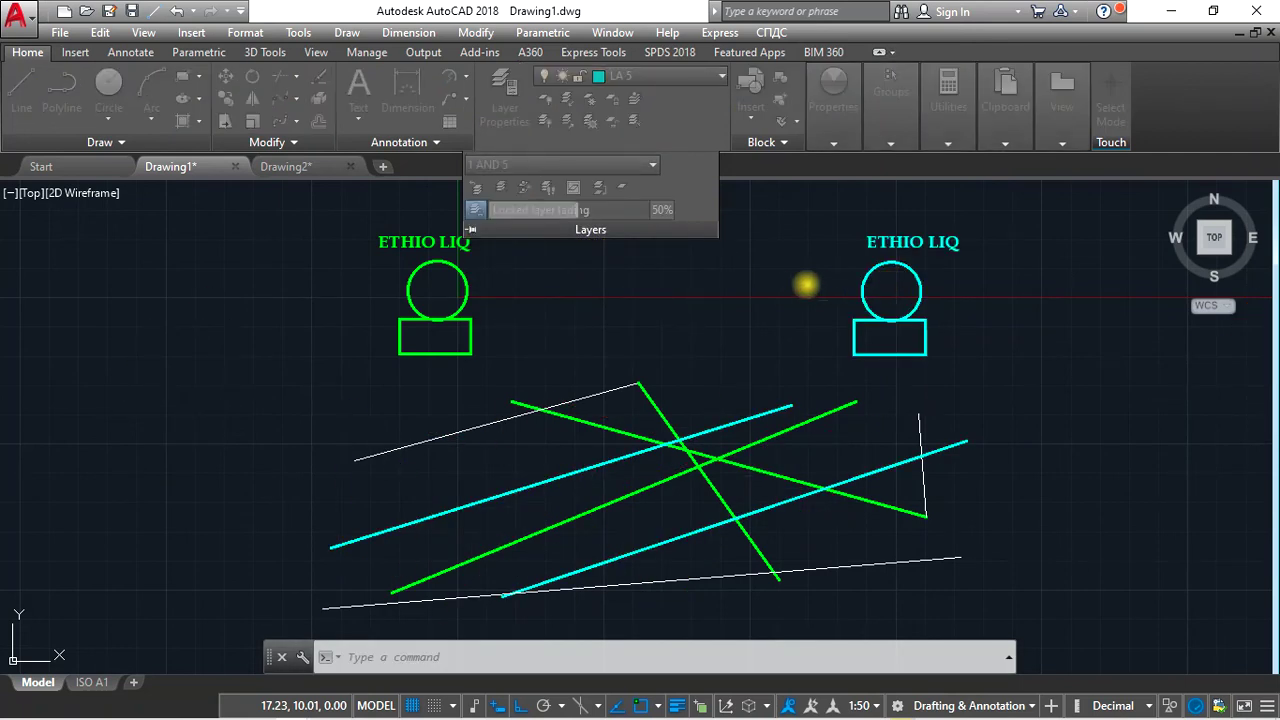
pyautogui.moveTo(1115, 75); pyautogui.dragTo(673, 142)
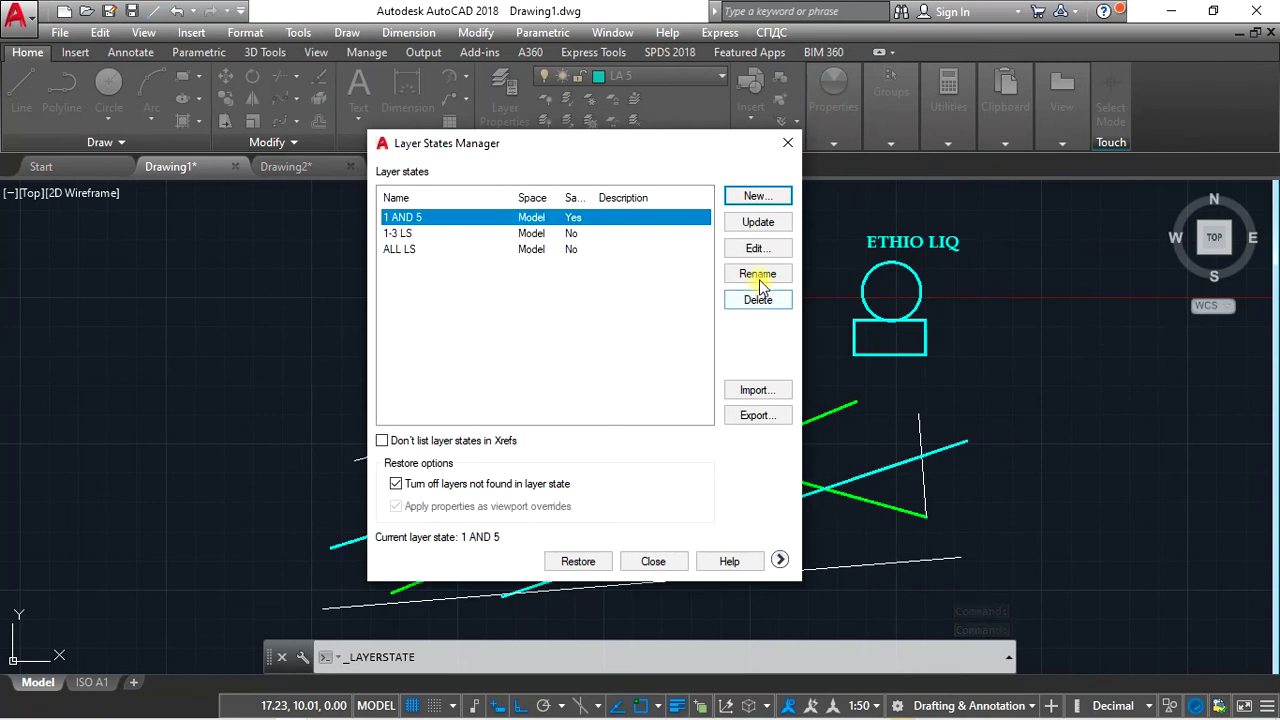
pyautogui.click(527, 235)
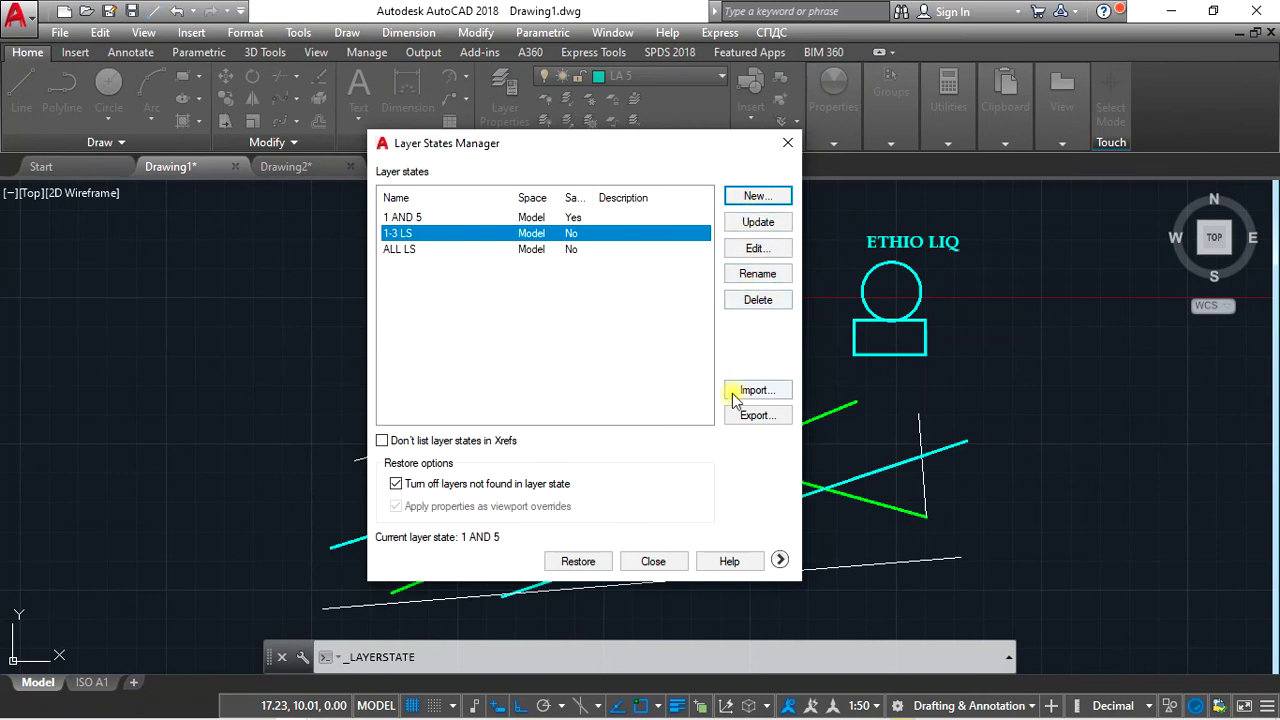
pyautogui.moveTo(587, 145); pyautogui.dragTo(724, 118)
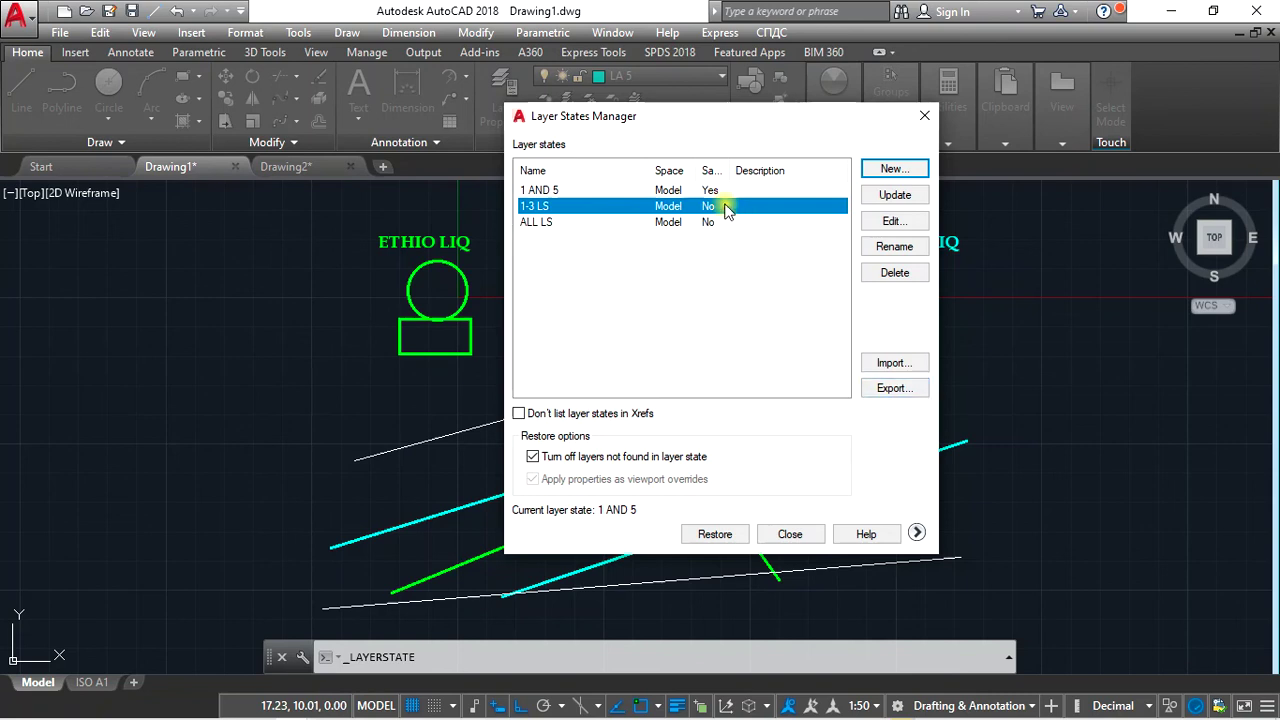
pyautogui.moveTo(703, 128); pyautogui.dragTo(966, 97)
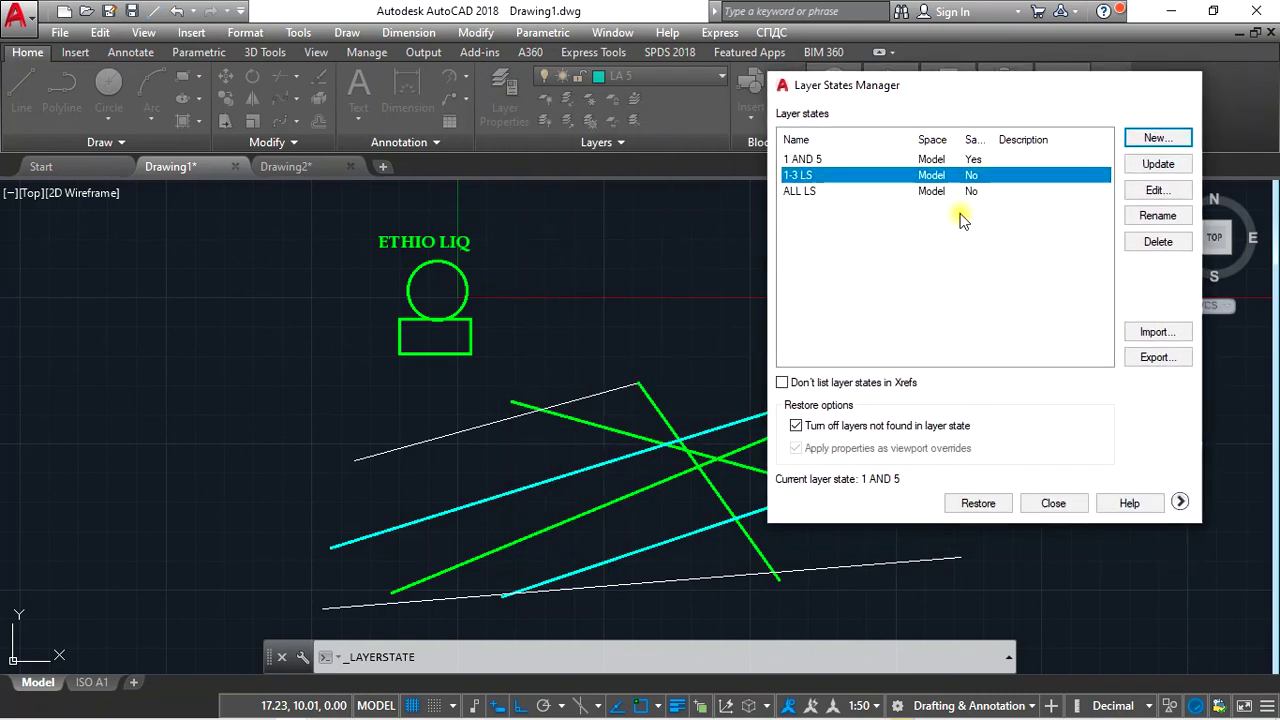
pyautogui.click(1188, 85)
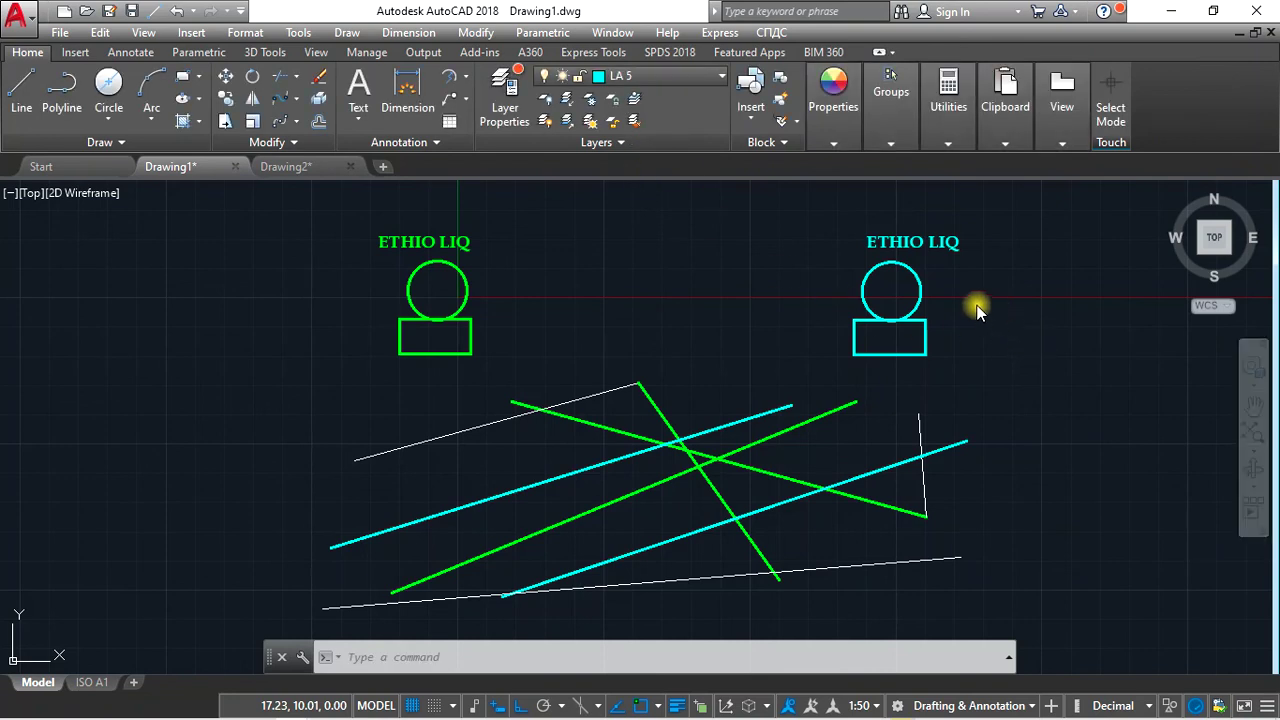
# Restore the ALL LS layer state so objects on all five coloured layers show
pyautogui.click(620, 144)
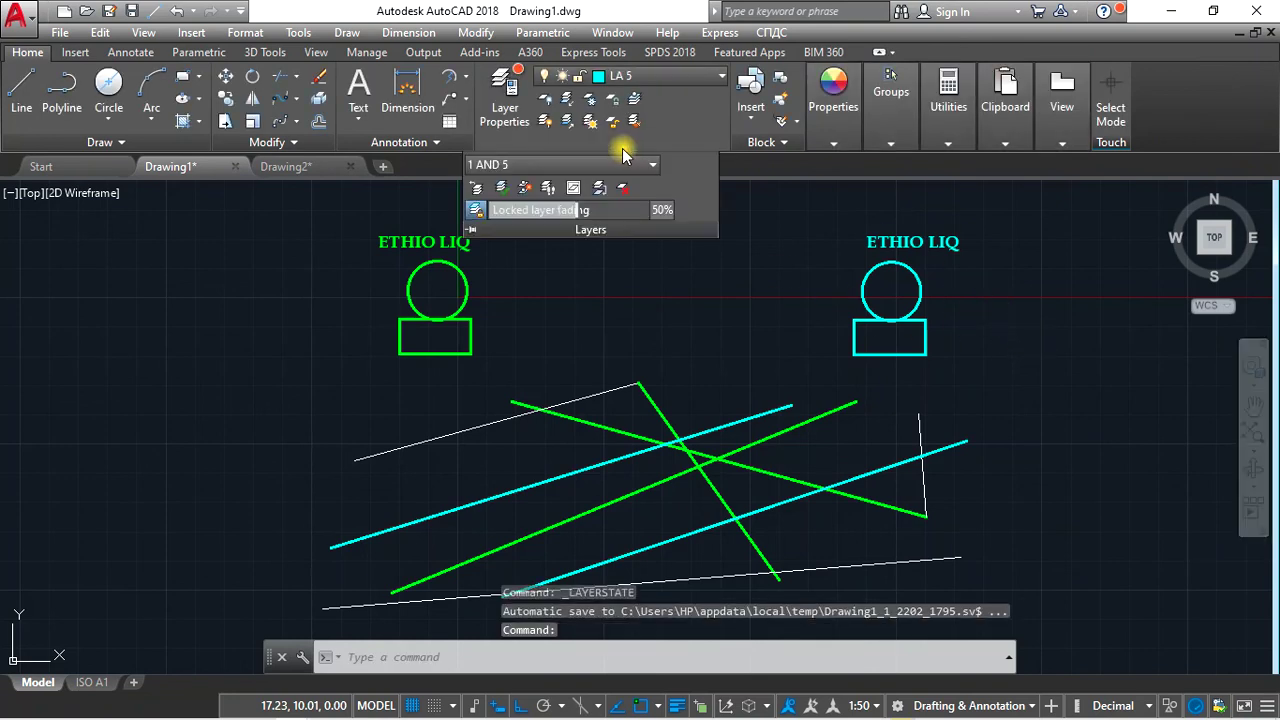
pyautogui.click(545, 166)
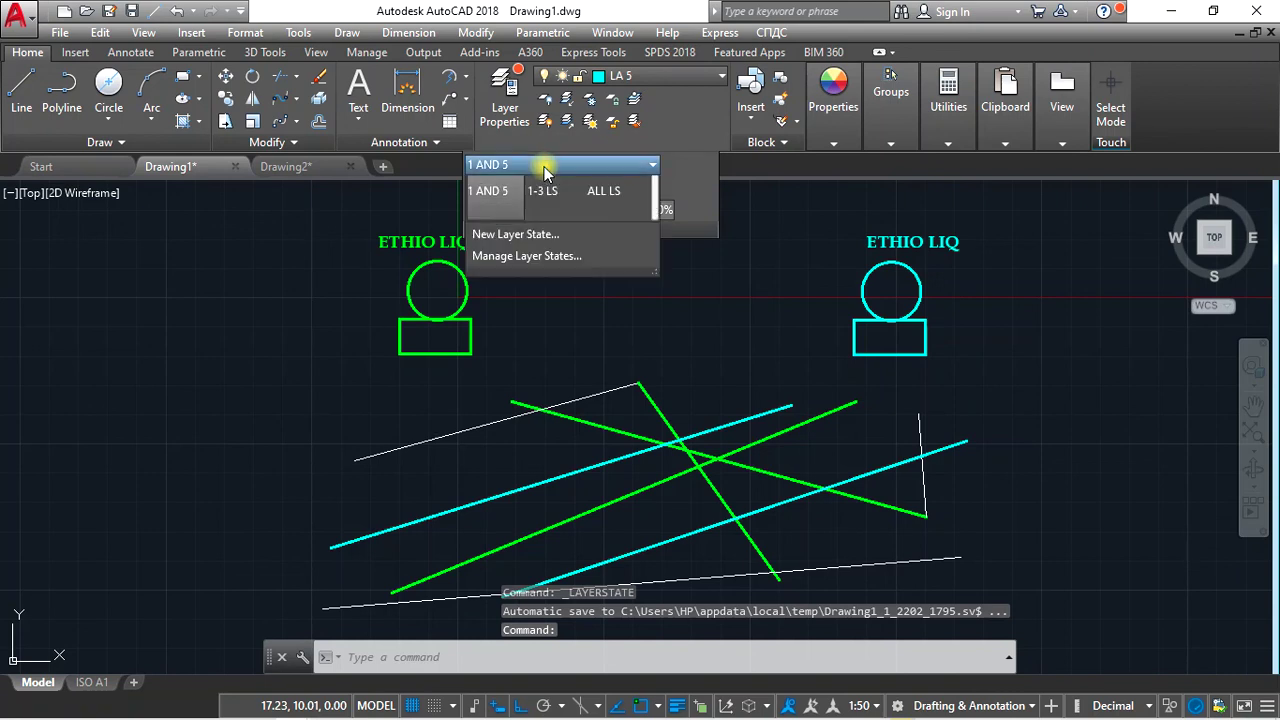
pyautogui.click(603, 207)
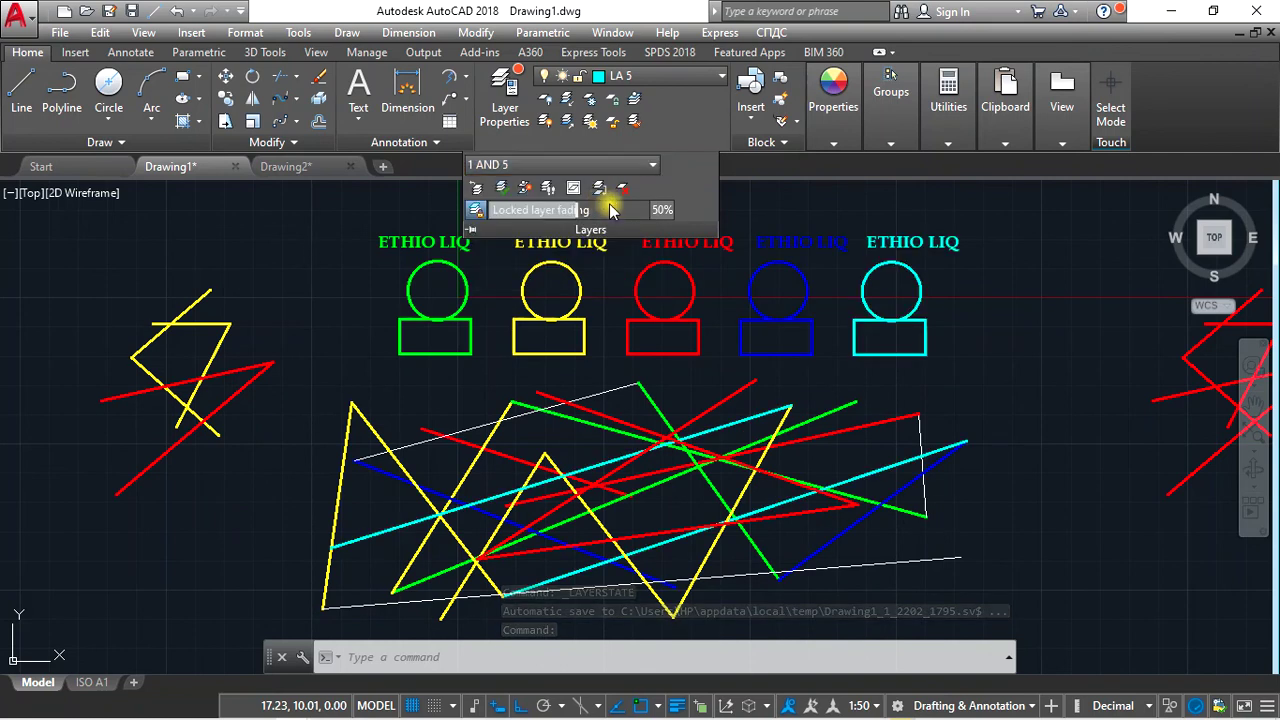
pyautogui.click(1056, 288)
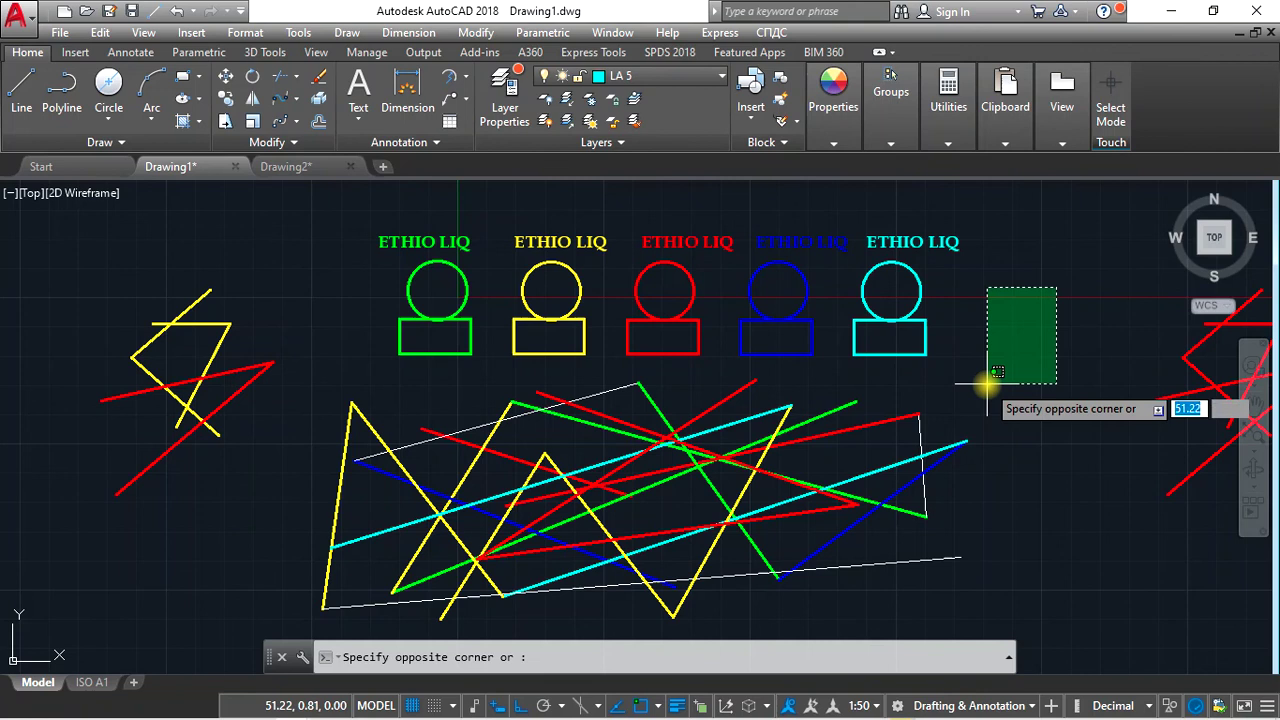
pyautogui.click(987, 383)
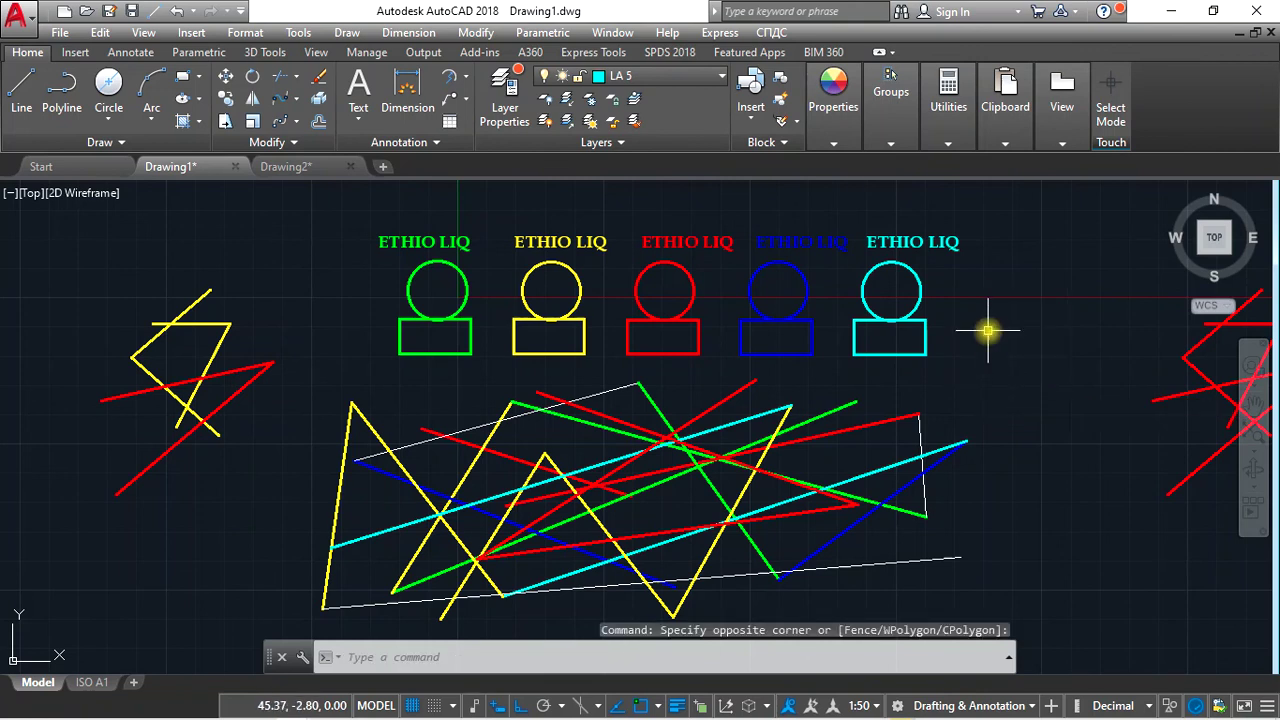
pyautogui.click(833, 140)
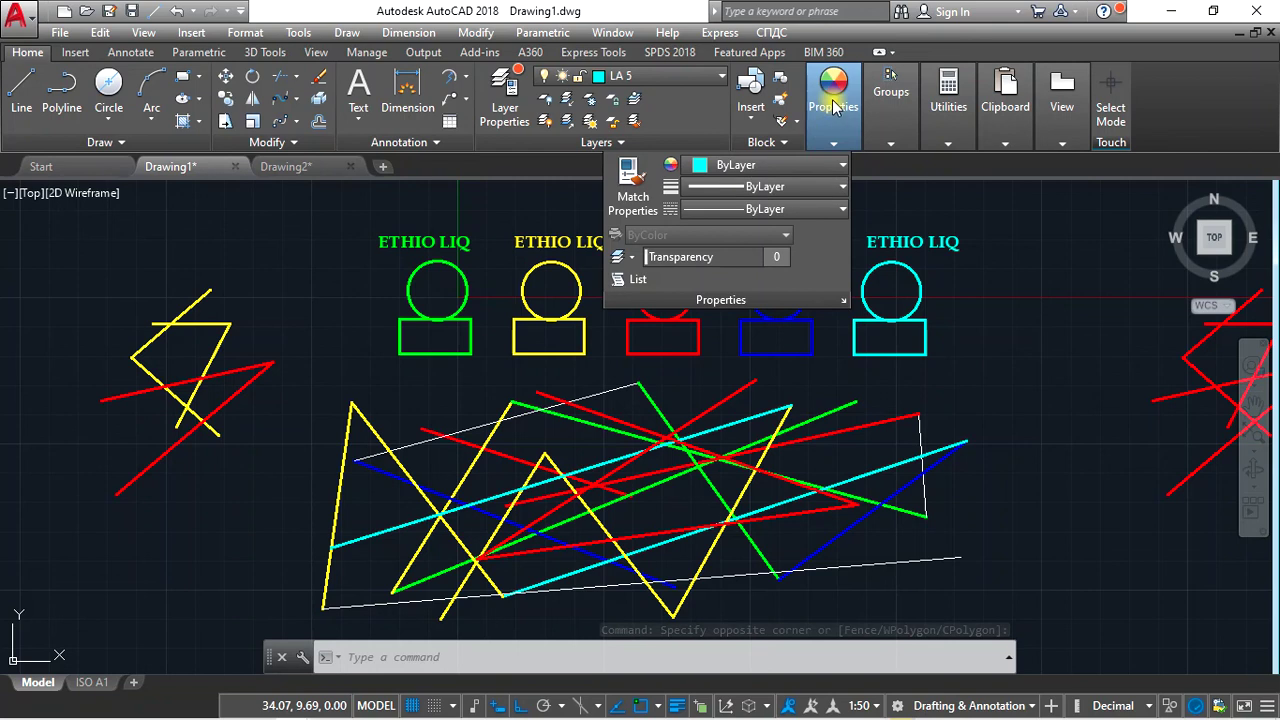